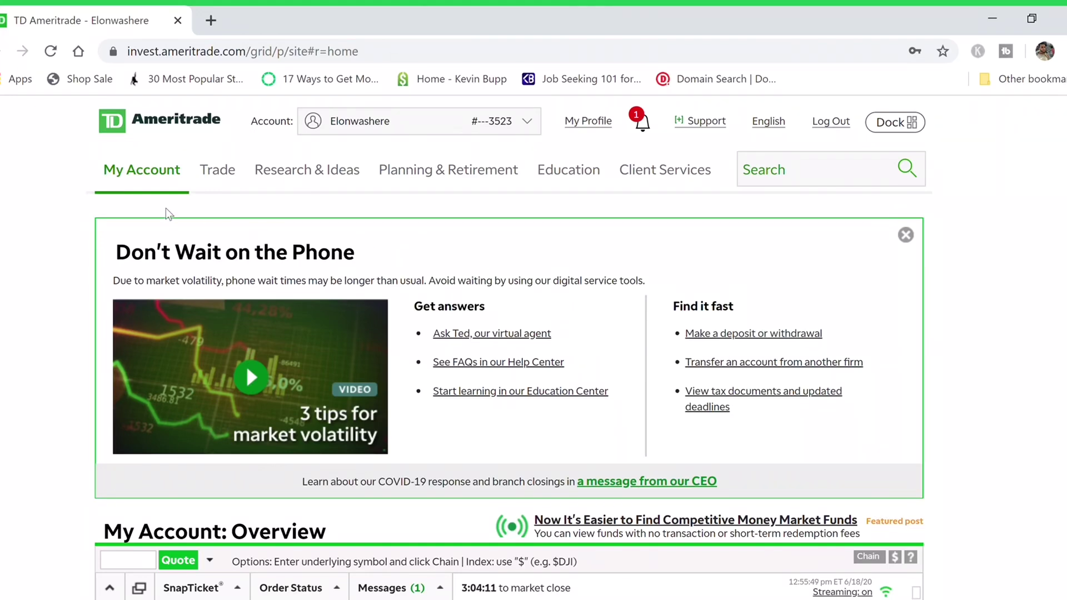
- Open the account's Deposit page, review the deposit methods, and choose Transfer money from your bank (ACH)
{"action": "mouse_move", "coordinate": [162, 181]}
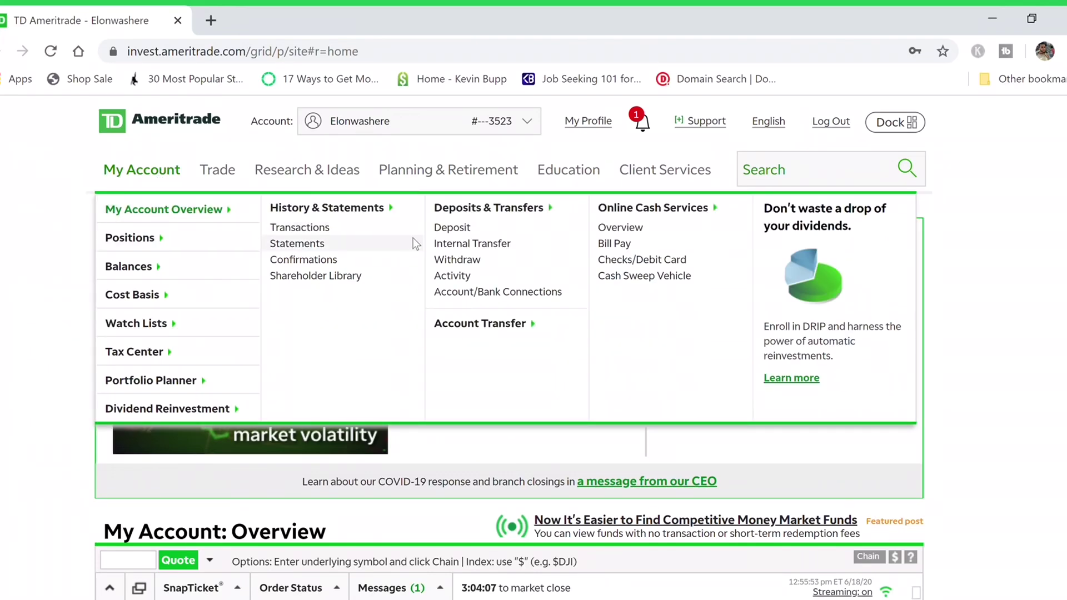
{"action": "left_click", "coordinate": [451, 229]}
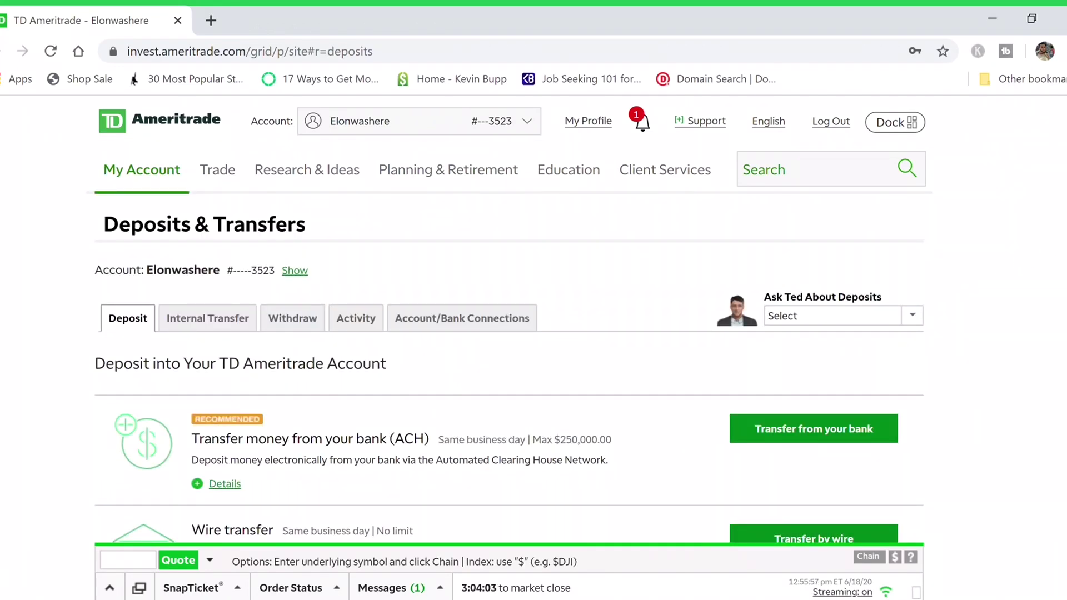
{"action": "scroll", "coordinate": [509, 320], "scroll_direction": "down", "scroll_amount": 1}
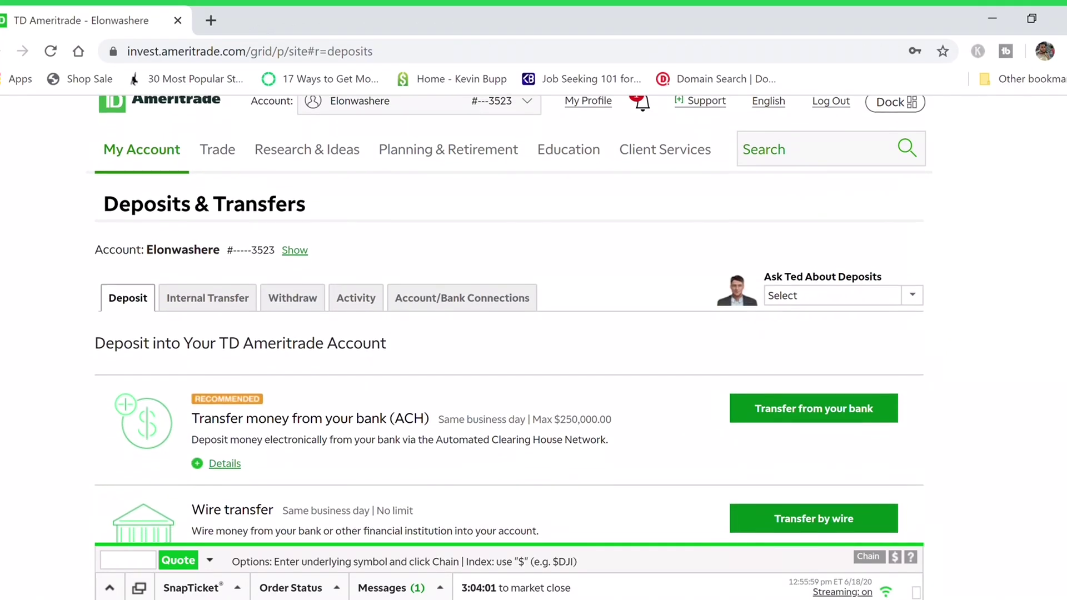
{"action": "scroll", "coordinate": [509, 320], "scroll_direction": "down", "scroll_amount": 2}
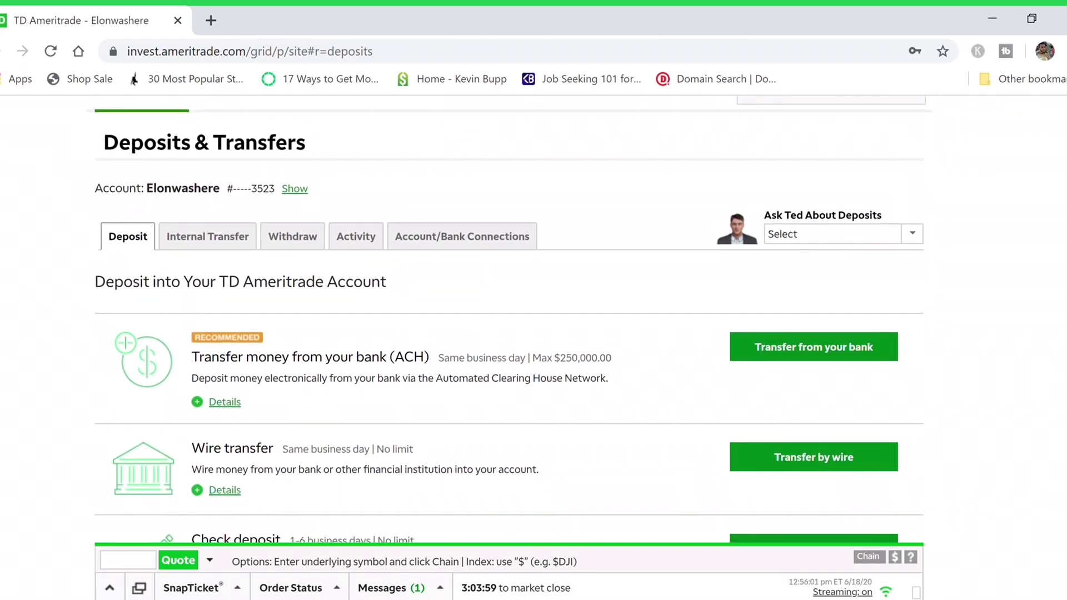
{"action": "scroll", "coordinate": [509, 320], "scroll_direction": "down", "scroll_amount": 4}
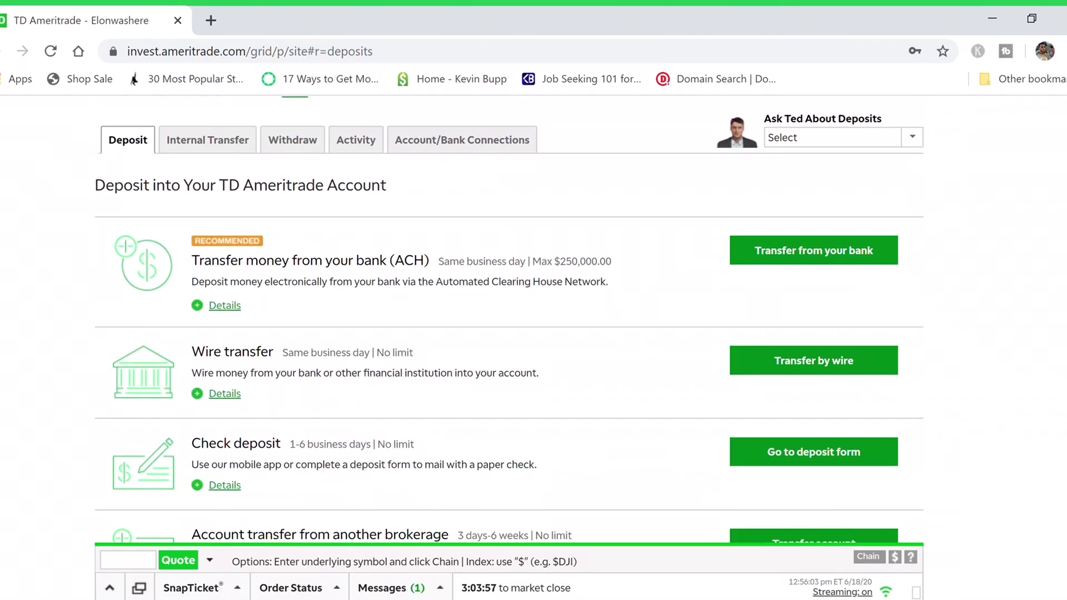
{"action": "scroll", "coordinate": [510, 320], "scroll_direction": "down", "scroll_amount": 3}
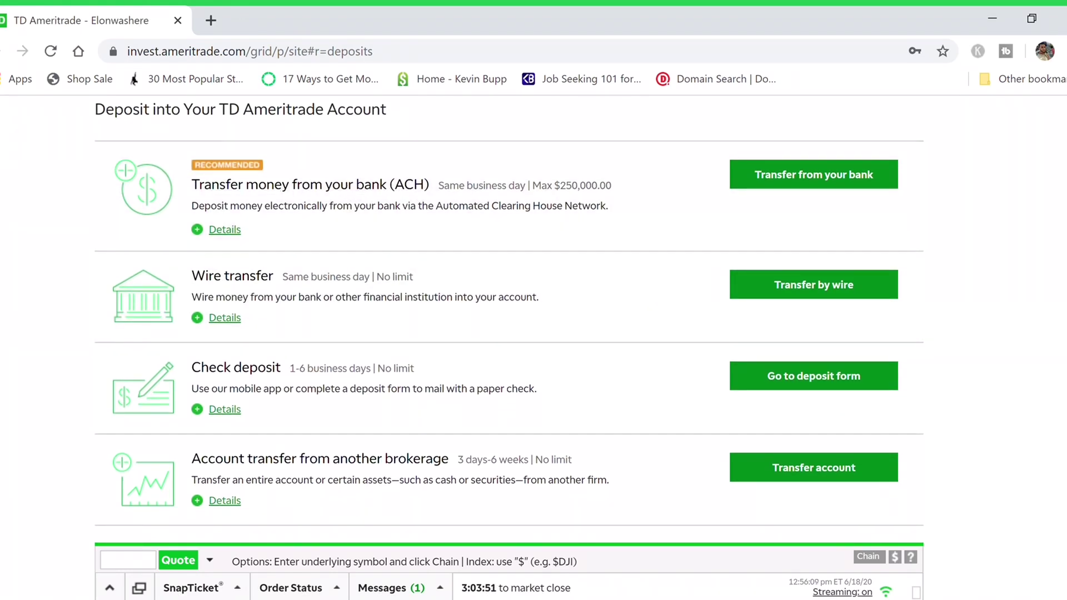
{"action": "scroll", "coordinate": [509, 319], "scroll_direction": "up", "scroll_amount": 2}
{"action": "scroll", "coordinate": [509, 319], "scroll_direction": "up", "scroll_amount": 2}
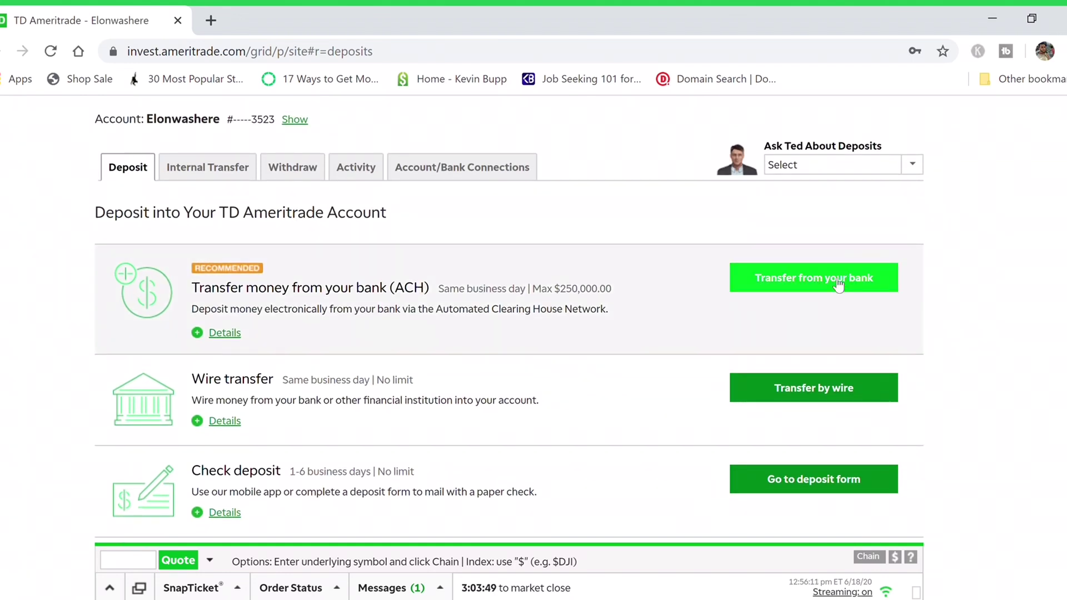
{"action": "left_click", "coordinate": [839, 285]}
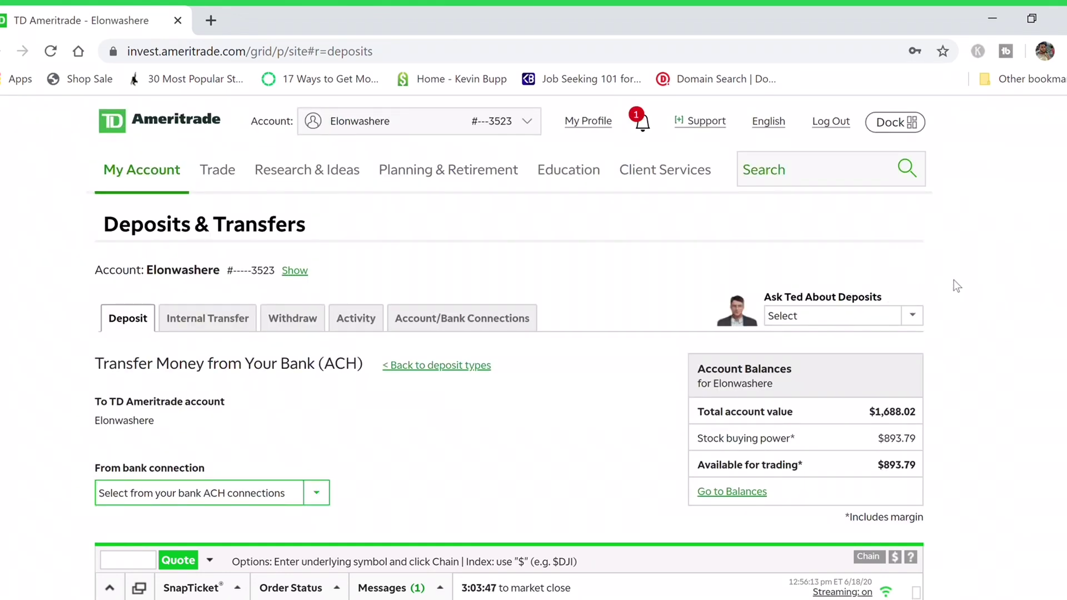
- Look over the ACH deposit form and start adding a new bank connection from it
{"action": "scroll", "coordinate": [509, 345], "scroll_direction": "down", "scroll_amount": 1}
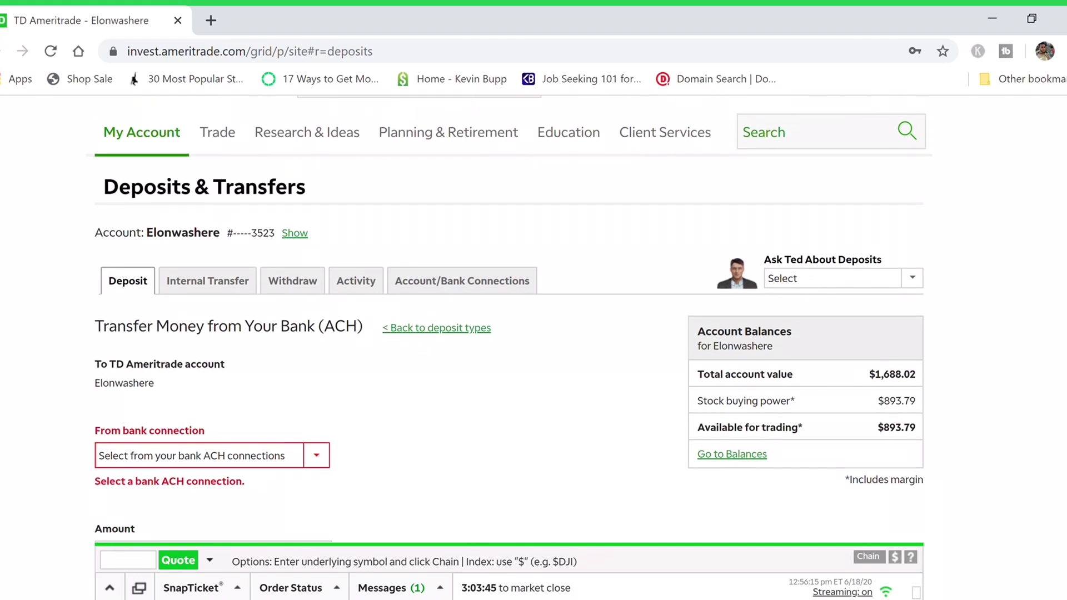
{"action": "scroll", "coordinate": [509, 320], "scroll_direction": "down", "scroll_amount": 2}
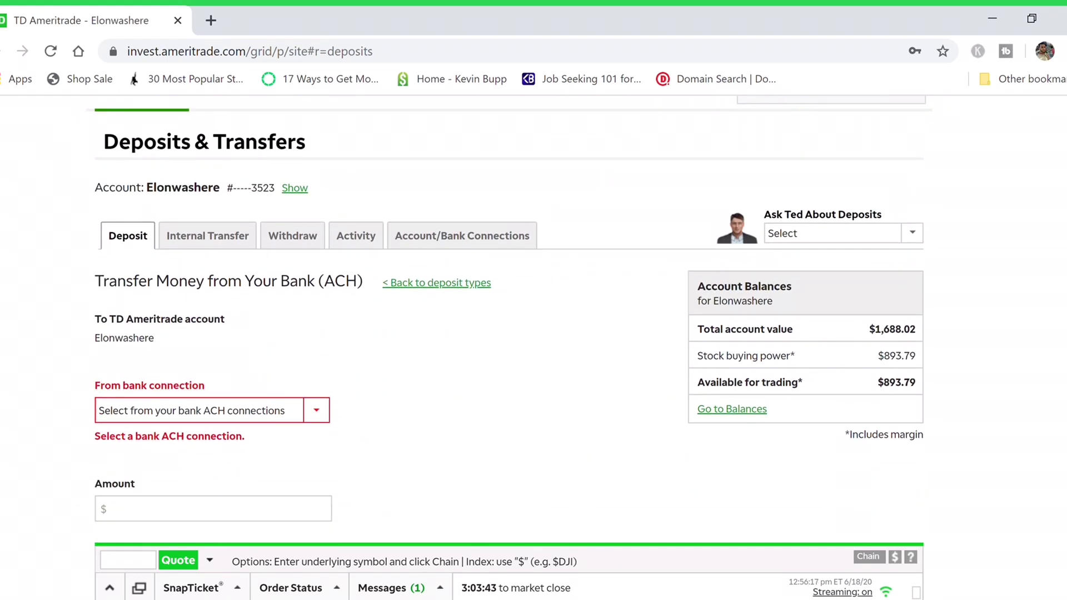
{"action": "scroll", "coordinate": [509, 319], "scroll_direction": "down", "scroll_amount": 3}
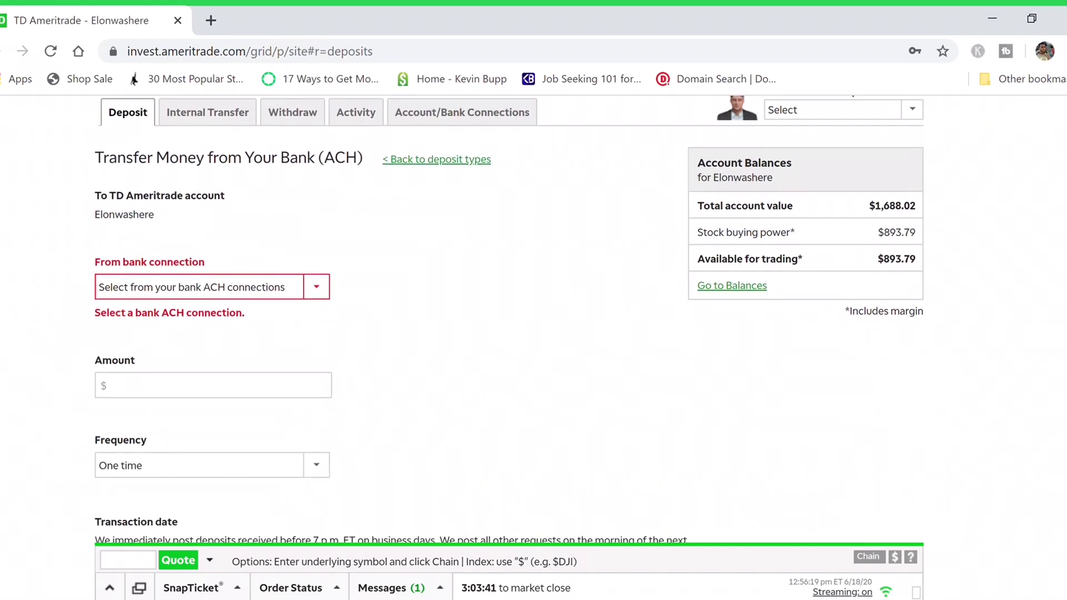
{"action": "scroll", "coordinate": [509, 320], "scroll_direction": "down", "scroll_amount": 1}
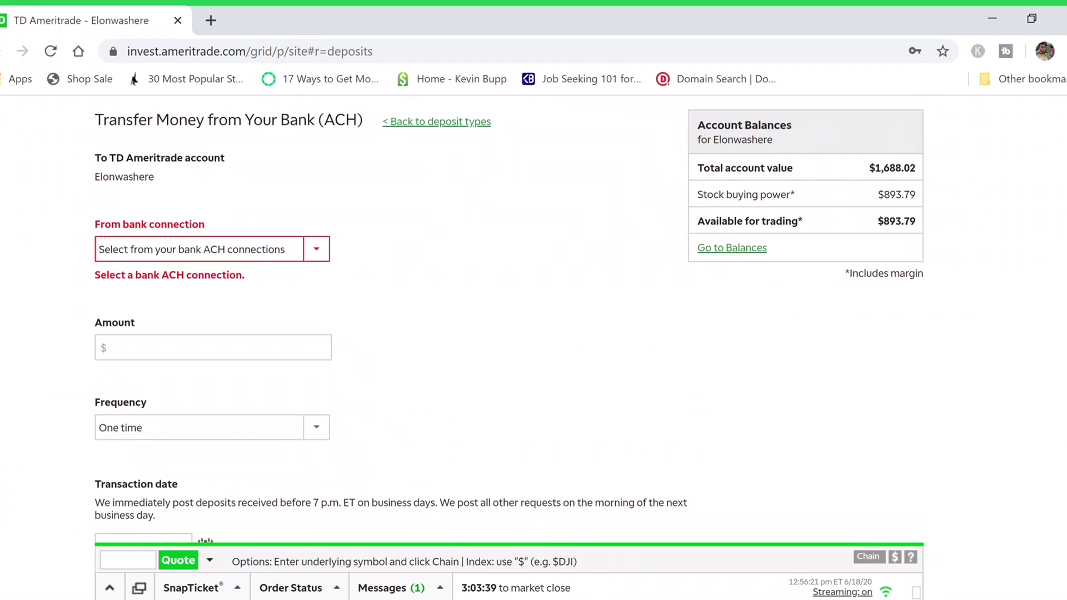
{"action": "scroll", "coordinate": [509, 319], "scroll_direction": "down", "scroll_amount": 1}
{"action": "scroll", "coordinate": [803, 284], "scroll_direction": "down", "scroll_amount": 1}
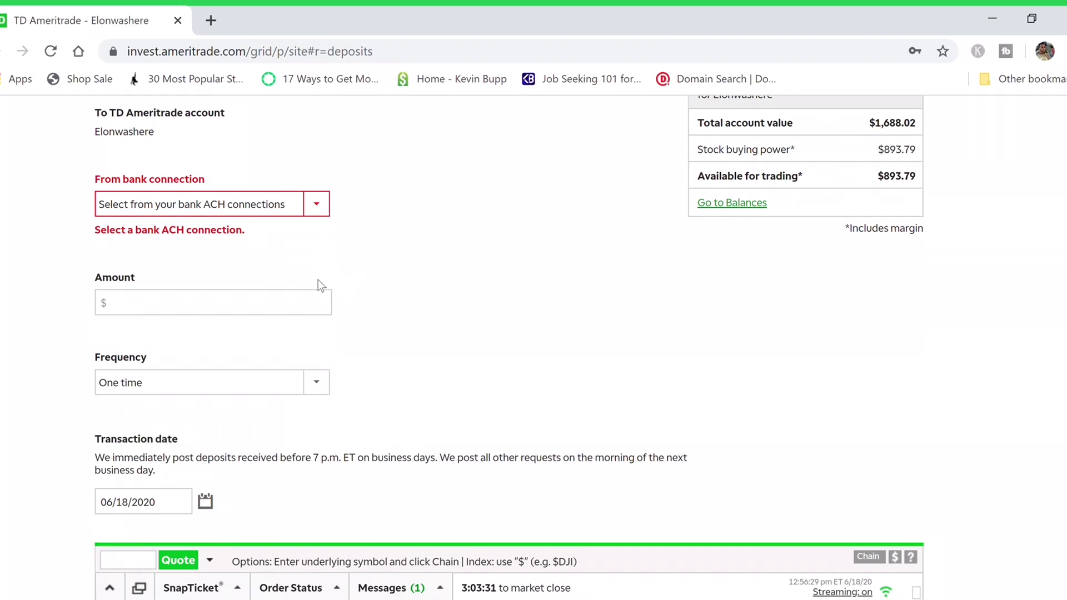
{"action": "key", "text": "Down"}
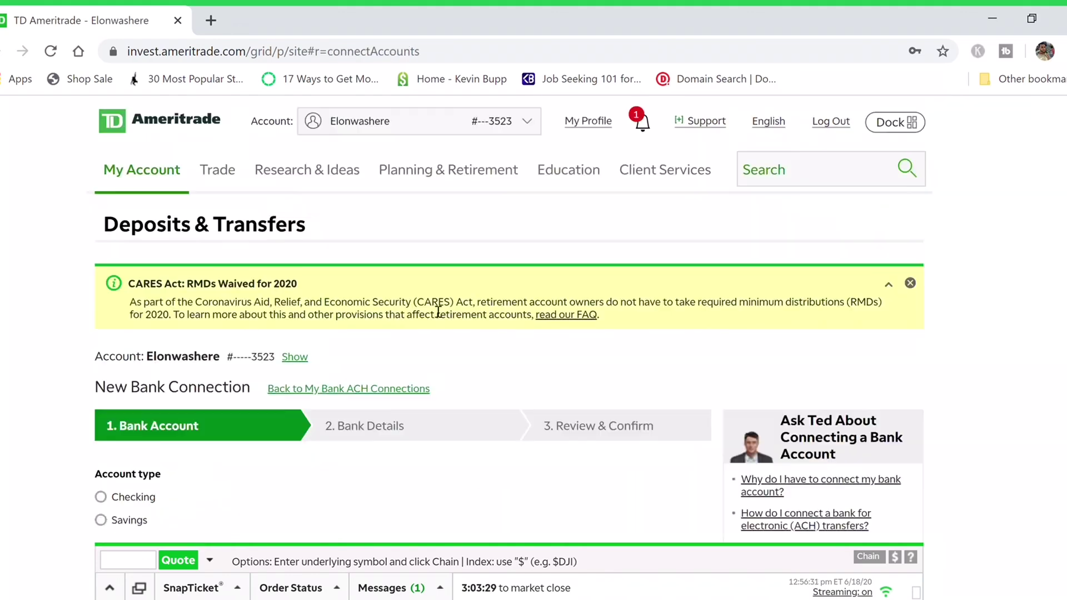
- Set the new bank connection's account type to Checking and review its ownership, routing number and account number fields
{"action": "scroll", "coordinate": [918, 358], "scroll_direction": "down", "scroll_amount": 5}
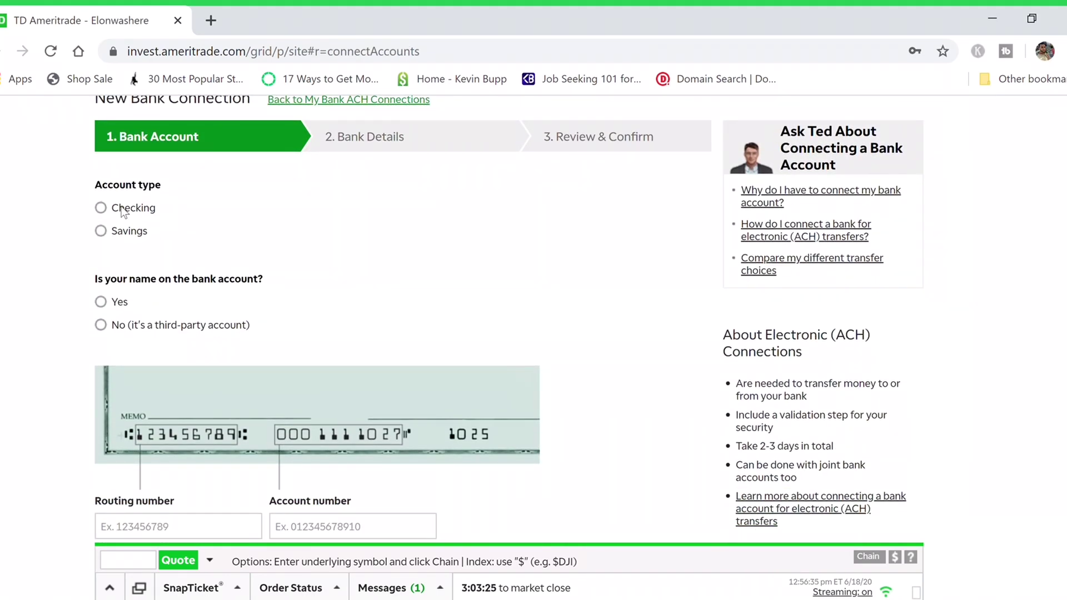
{"action": "left_click", "coordinate": [122, 211]}
{"action": "scroll", "coordinate": [509, 317], "scroll_direction": "down", "scroll_amount": 2}
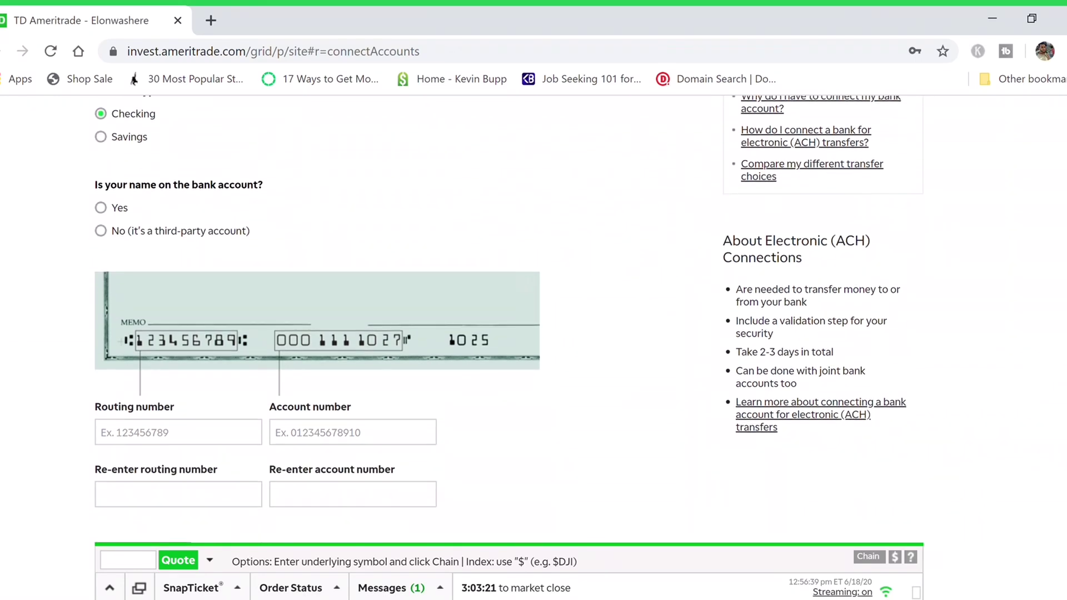
{"action": "scroll", "coordinate": [509, 334], "scroll_direction": "down", "scroll_amount": 3}
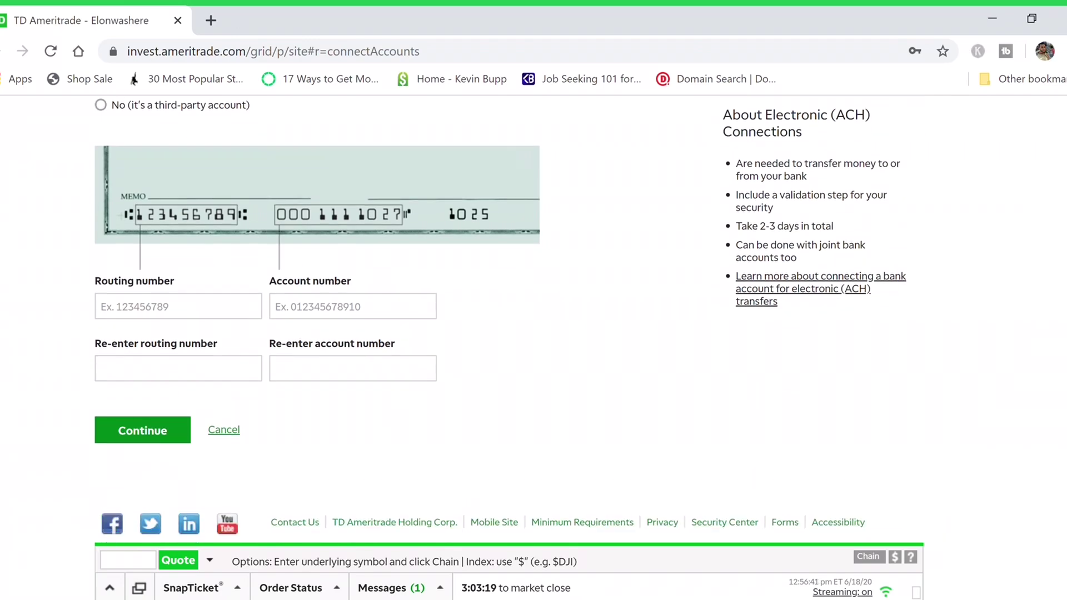
{"action": "scroll", "coordinate": [275, 370], "scroll_direction": "down", "scroll_amount": 1}
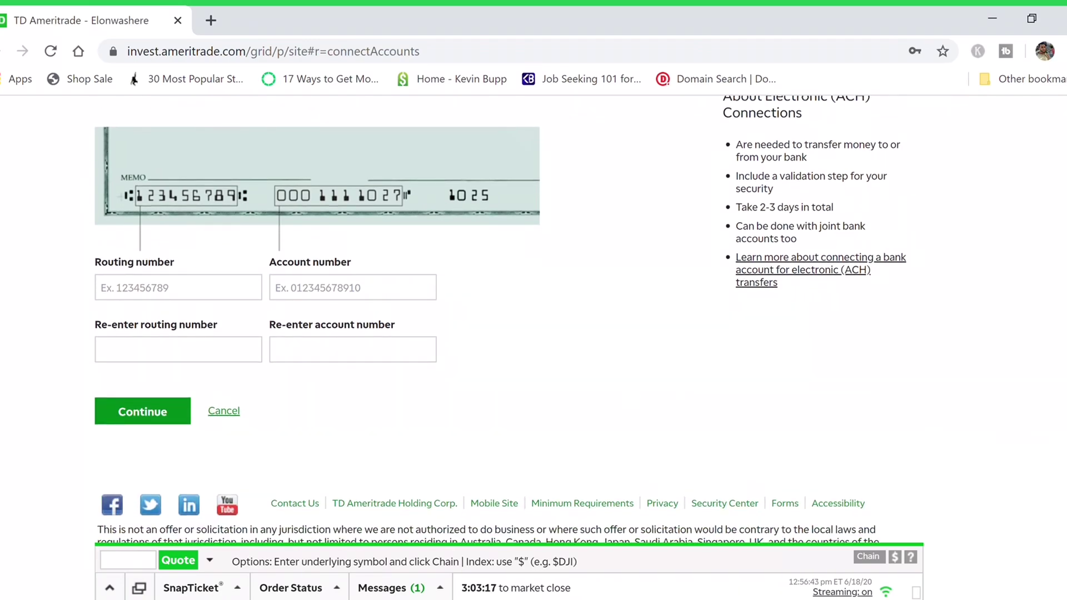
{"action": "scroll", "coordinate": [699, 396], "scroll_direction": "up", "scroll_amount": 5}
{"action": "scroll", "coordinate": [509, 320], "scroll_direction": "up", "scroll_amount": 2}
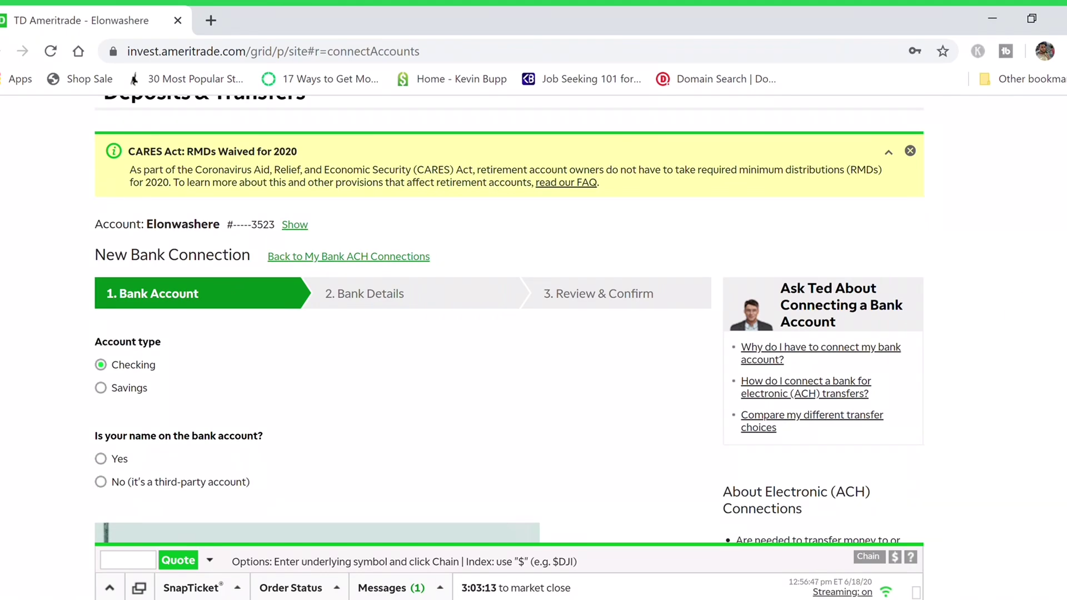
{"action": "scroll", "coordinate": [508, 320], "scroll_direction": "down", "scroll_amount": 6}
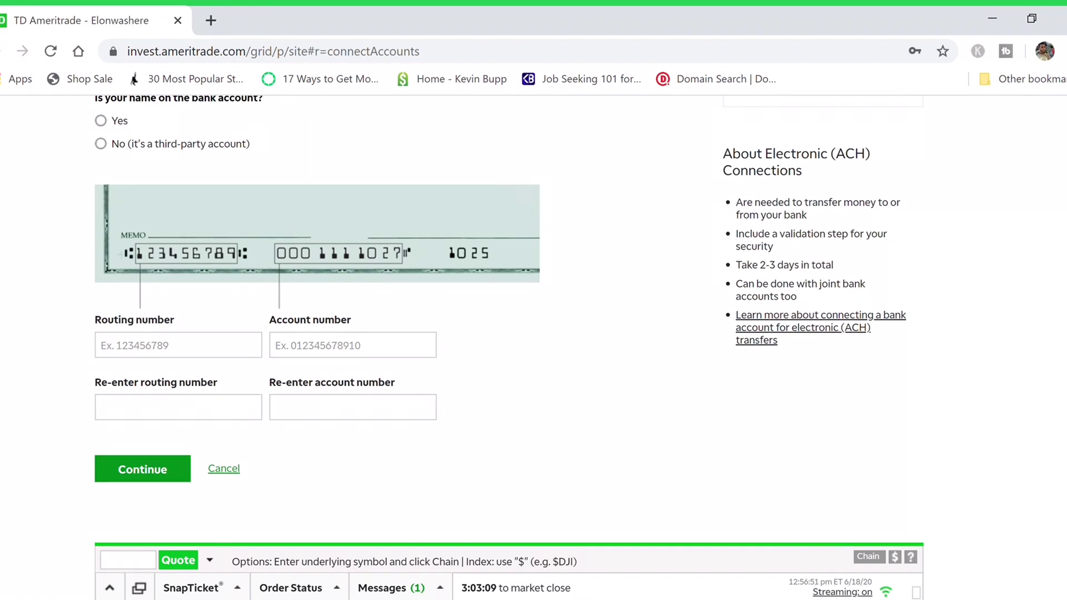
{"action": "scroll", "coordinate": [509, 319], "scroll_direction": "up", "scroll_amount": 7}
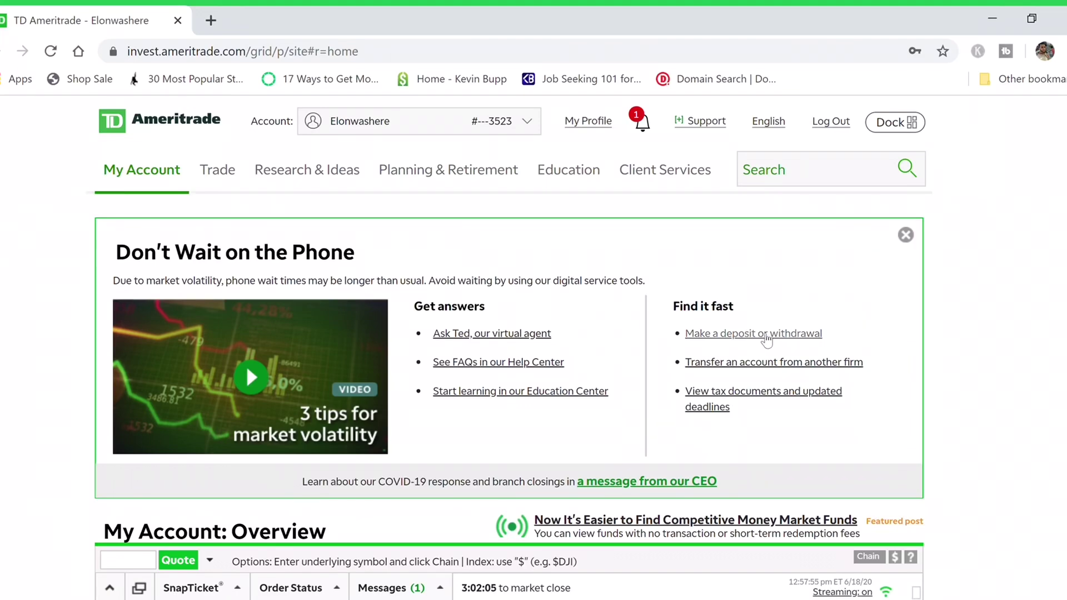
- Open the Deposit page again and start a transfer from your bank (ACH)
{"action": "mouse_move", "coordinate": [111, 166]}
{"action": "left_click", "coordinate": [451, 232]}
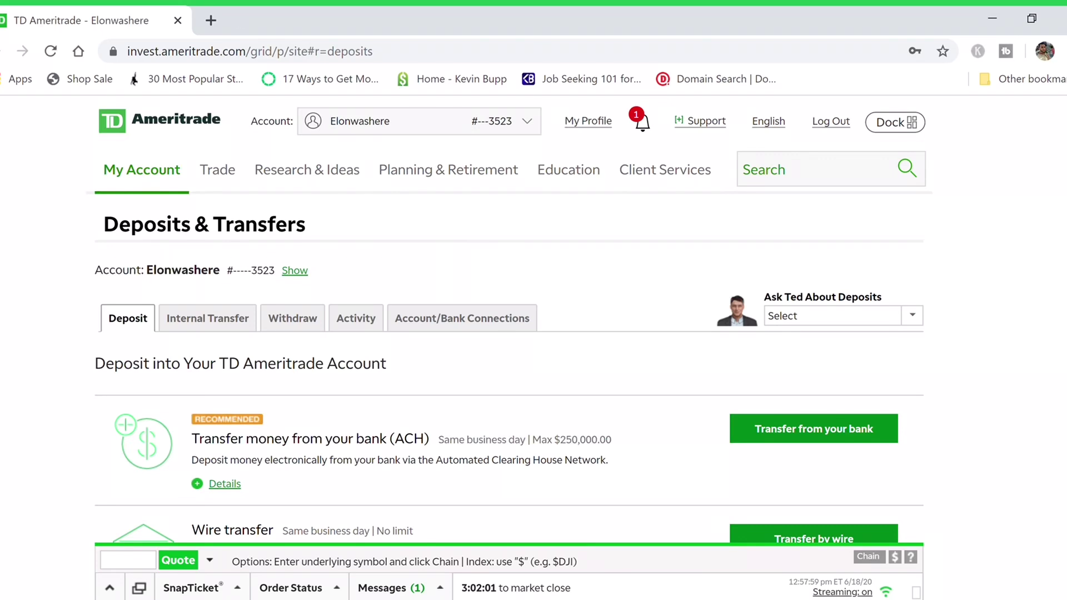
{"action": "scroll", "coordinate": [734, 352], "scroll_direction": "down", "scroll_amount": 2}
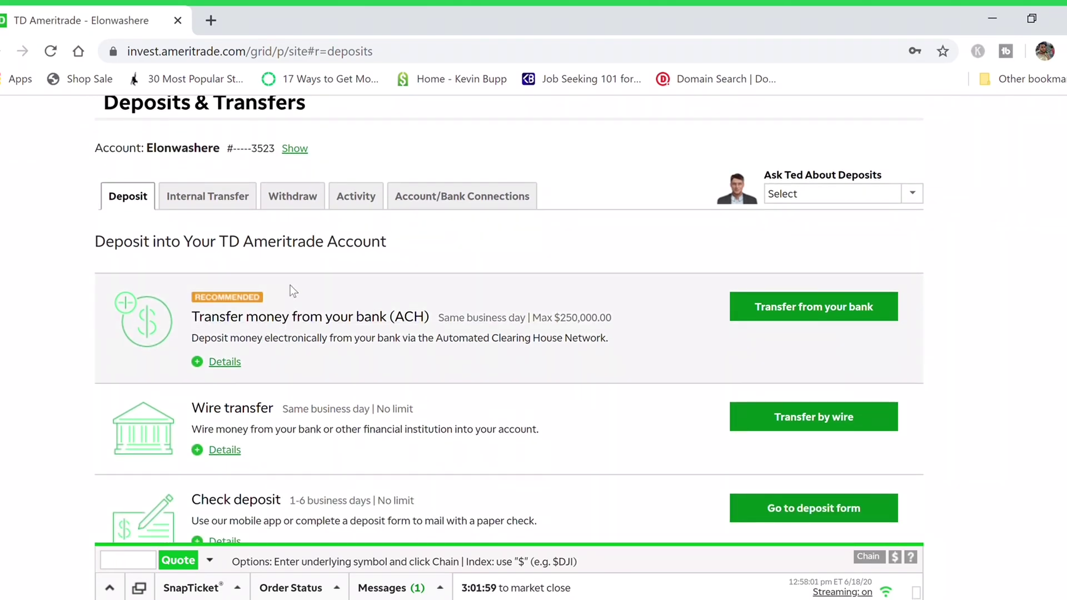
{"action": "left_click", "coordinate": [834, 308]}
{"action": "scroll", "coordinate": [836, 307], "scroll_direction": "down", "scroll_amount": 3}
{"action": "scroll", "coordinate": [340, 284], "scroll_direction": "down", "scroll_amount": 1}
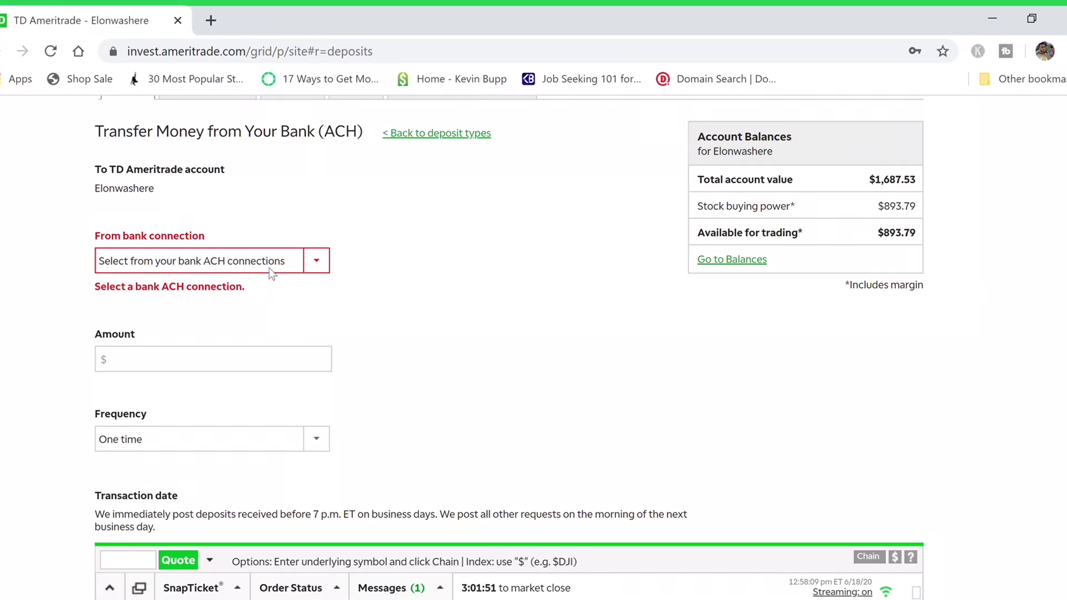
- Select the BofA bank connection as the source and set the deposit amount to $100
{"action": "left_click", "coordinate": [240, 348]}
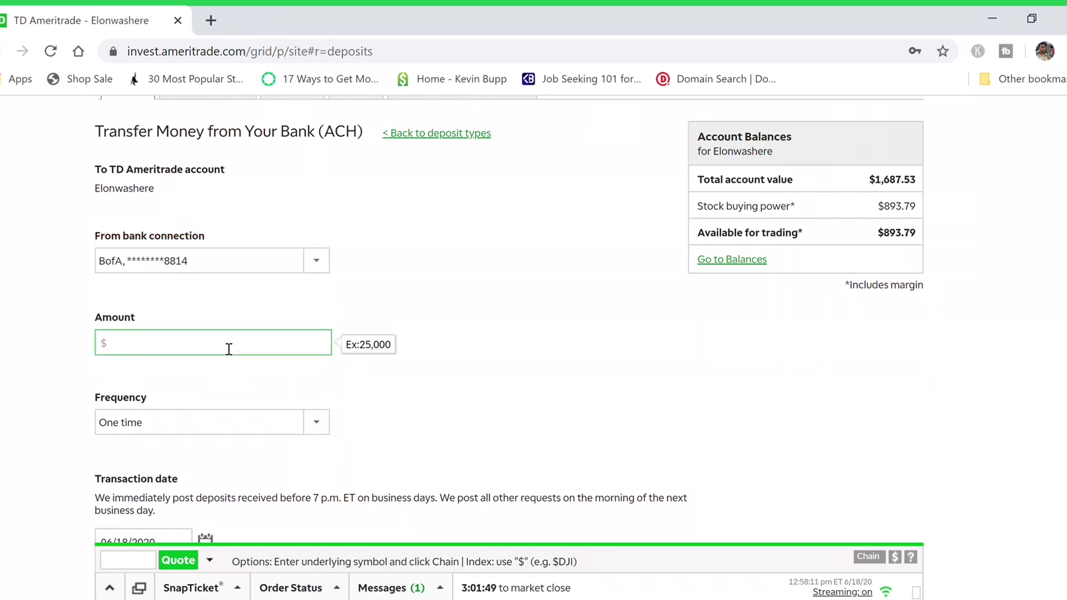
{"action": "type", "text": "100"}
{"action": "left_click", "coordinate": [418, 392]}
{"action": "scroll", "coordinate": [1059, 367], "scroll_direction": "down", "scroll_amount": 2}
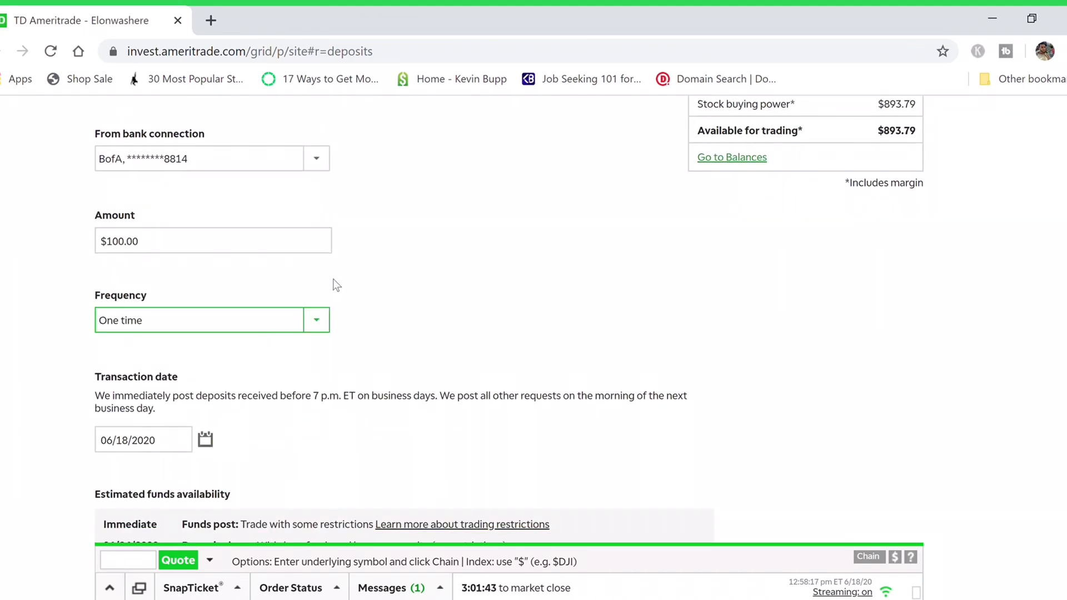
{"action": "left_click", "coordinate": [582, 243]}
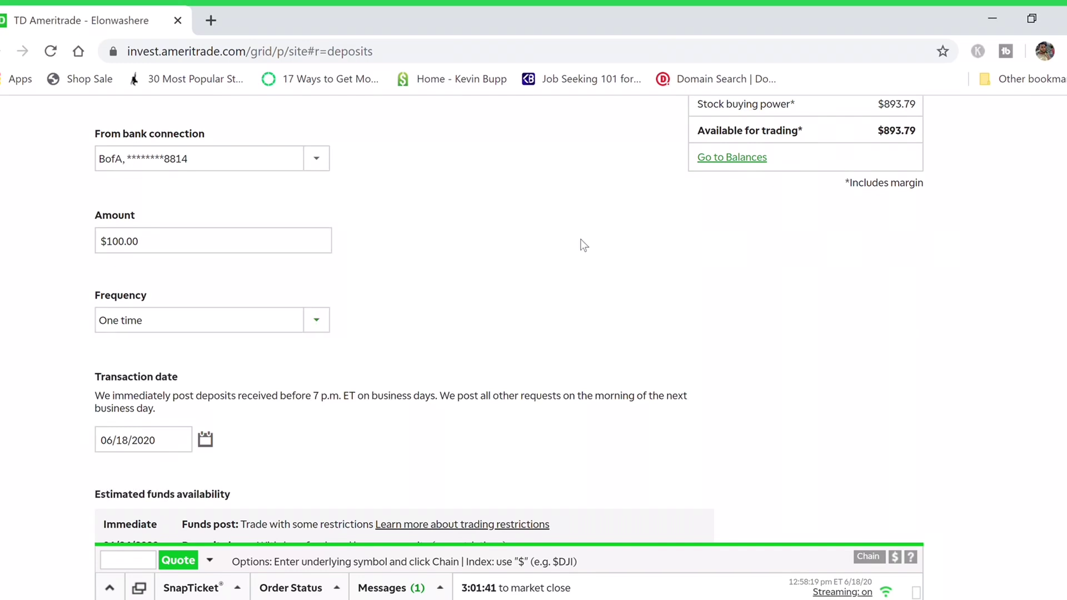
- Review the deposit's frequency, transaction date, estimated funds availability and account balances
{"action": "scroll", "coordinate": [801, 294], "scroll_direction": "down", "scroll_amount": 4}
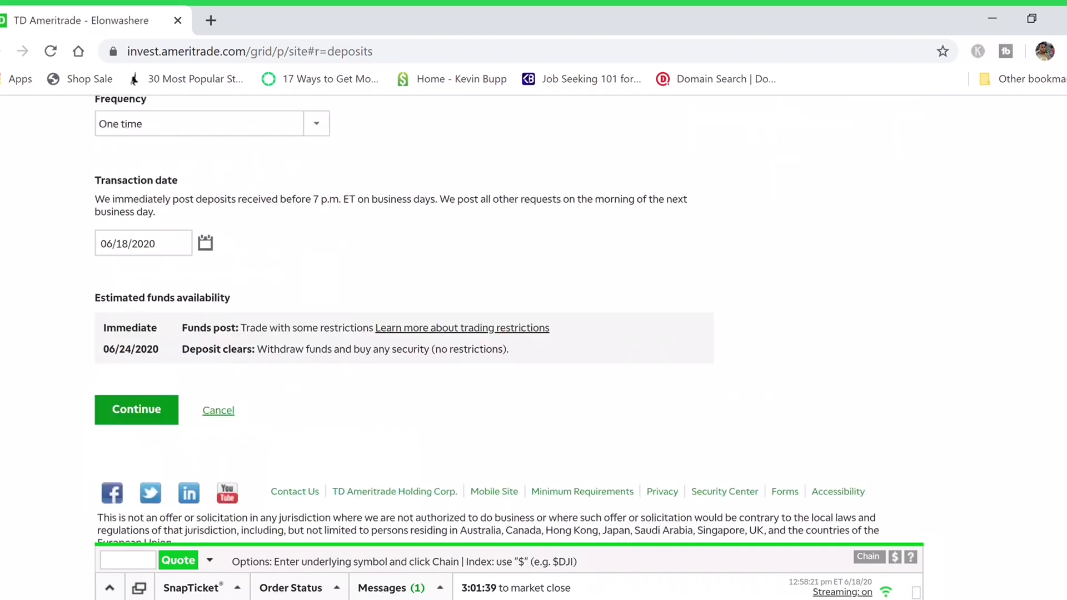
{"action": "scroll", "coordinate": [489, 319], "scroll_direction": "up", "scroll_amount": 2}
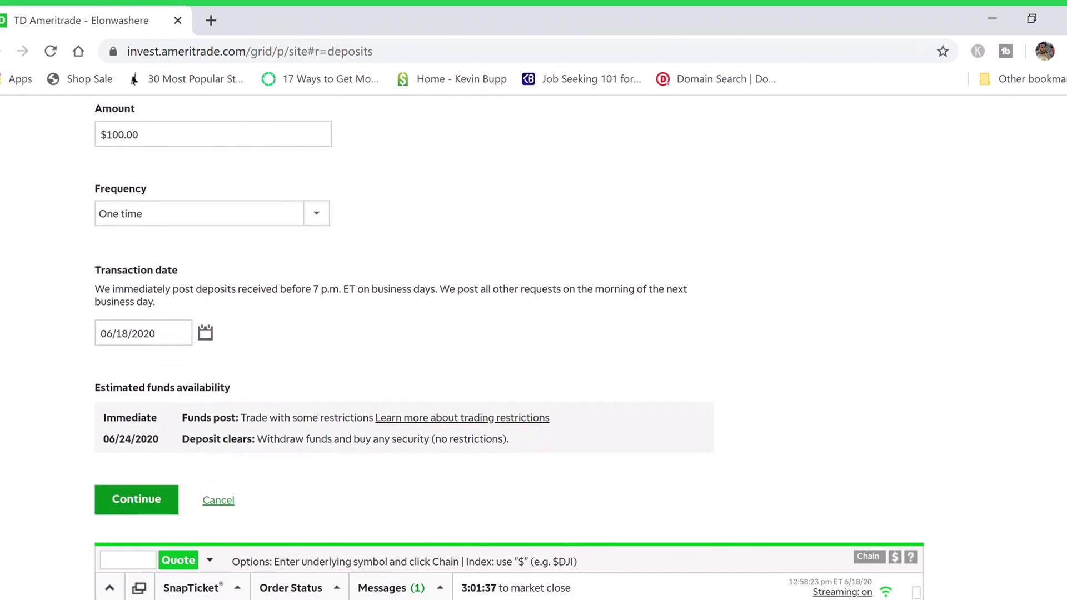
{"action": "scroll", "coordinate": [983, 301], "scroll_direction": "up", "scroll_amount": 6}
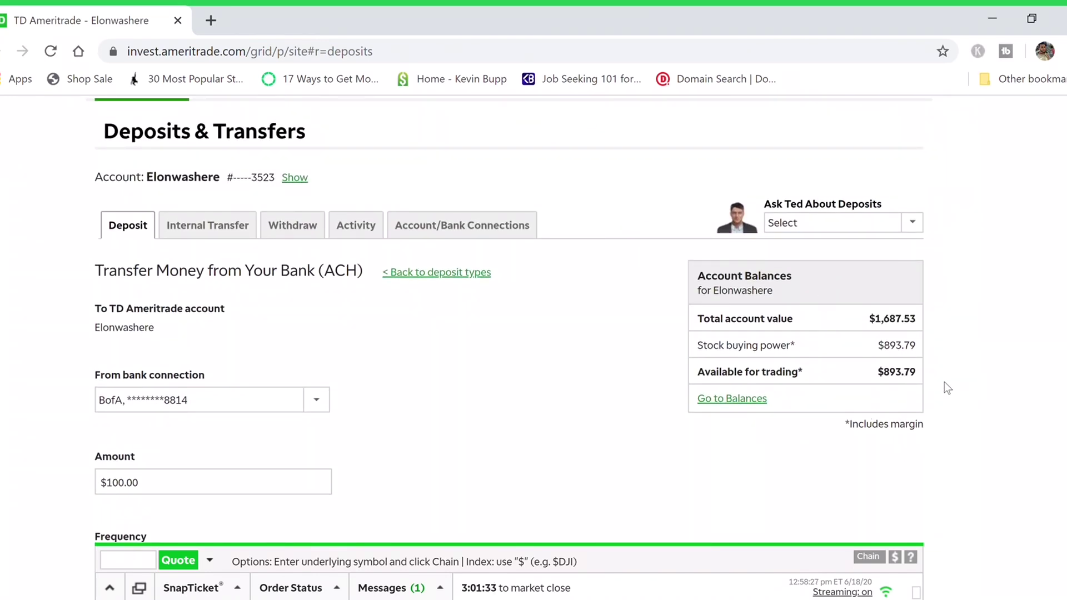
{"action": "scroll", "coordinate": [509, 319], "scroll_direction": "down", "scroll_amount": 6}
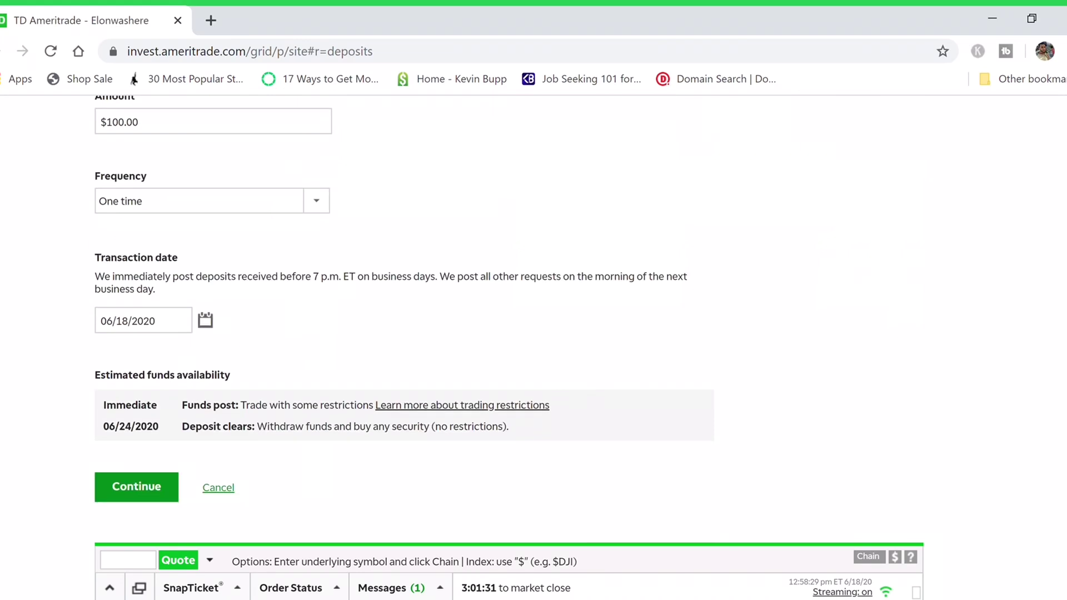
{"action": "scroll", "coordinate": [422, 256], "scroll_direction": "up", "scroll_amount": 6}
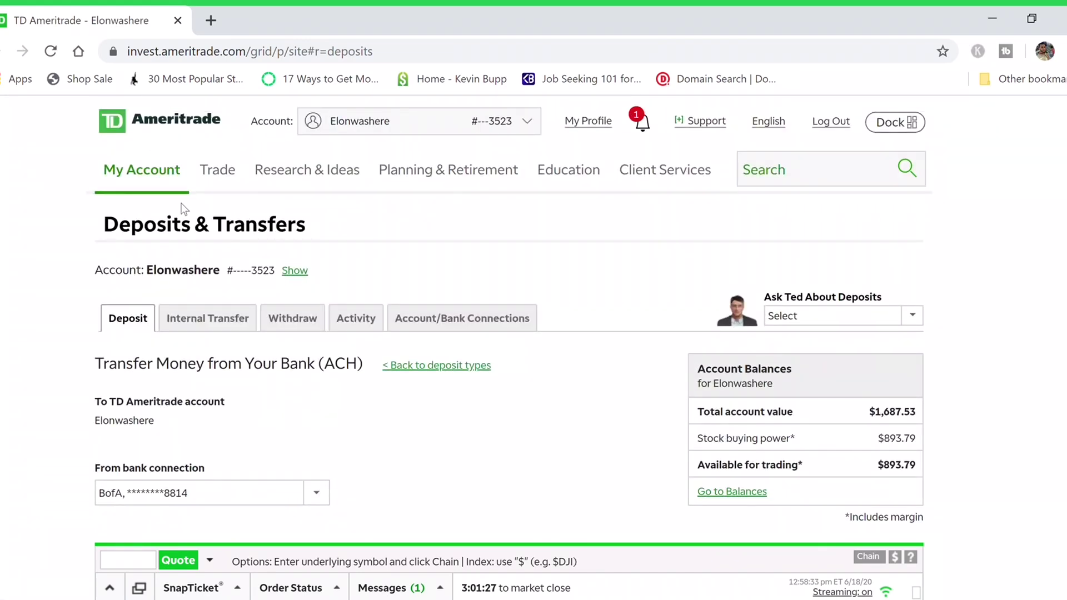
- Return to the home page and open the Stocks & ETFs order form for trading
{"action": "left_click", "coordinate": [153, 127]}
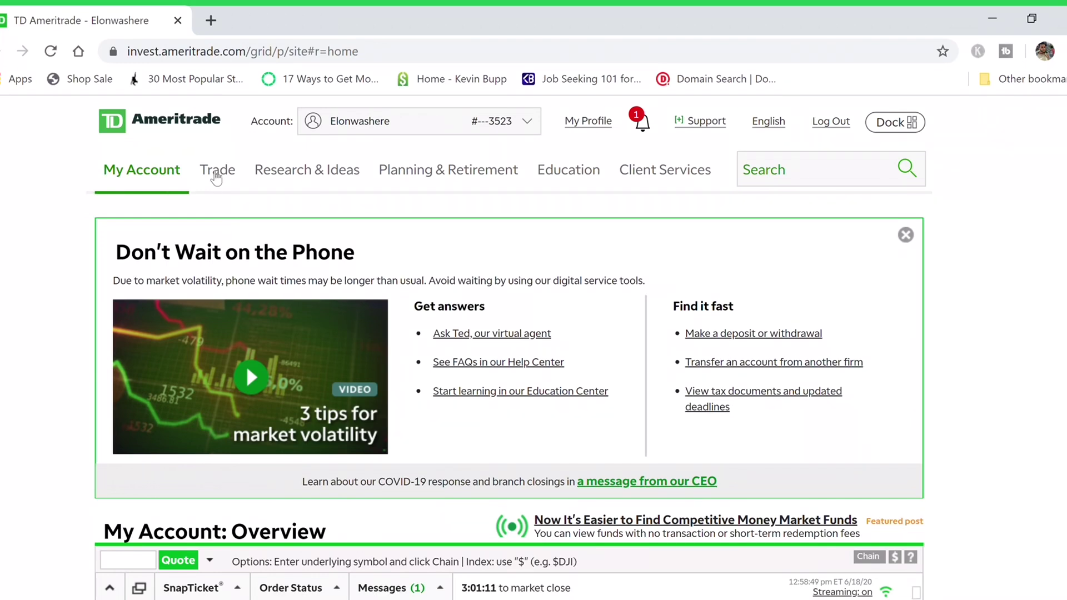
{"action": "mouse_move", "coordinate": [216, 172]}
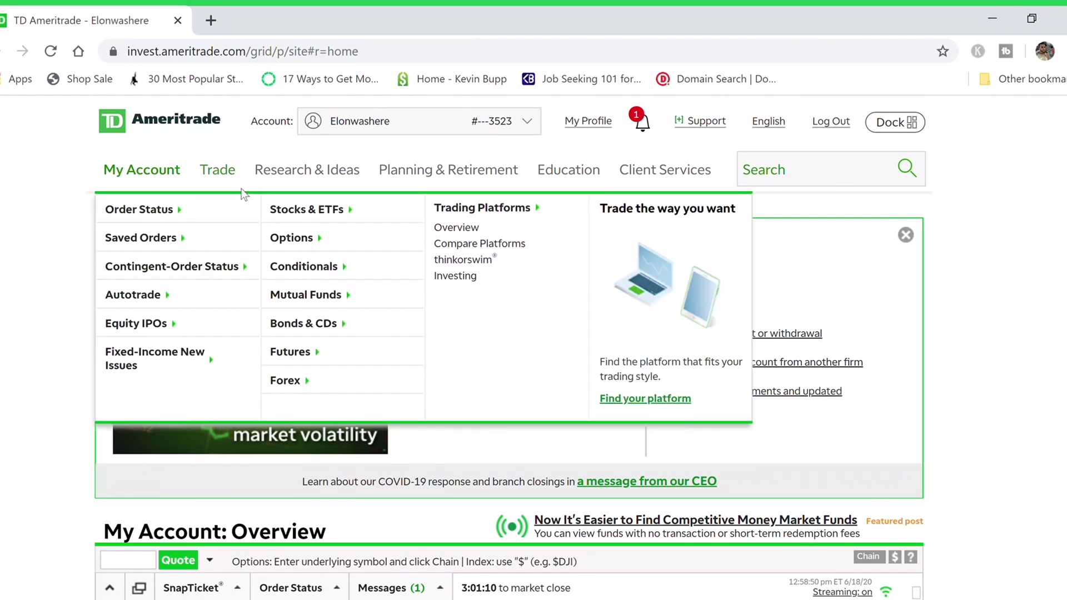
{"action": "left_click", "coordinate": [298, 208]}
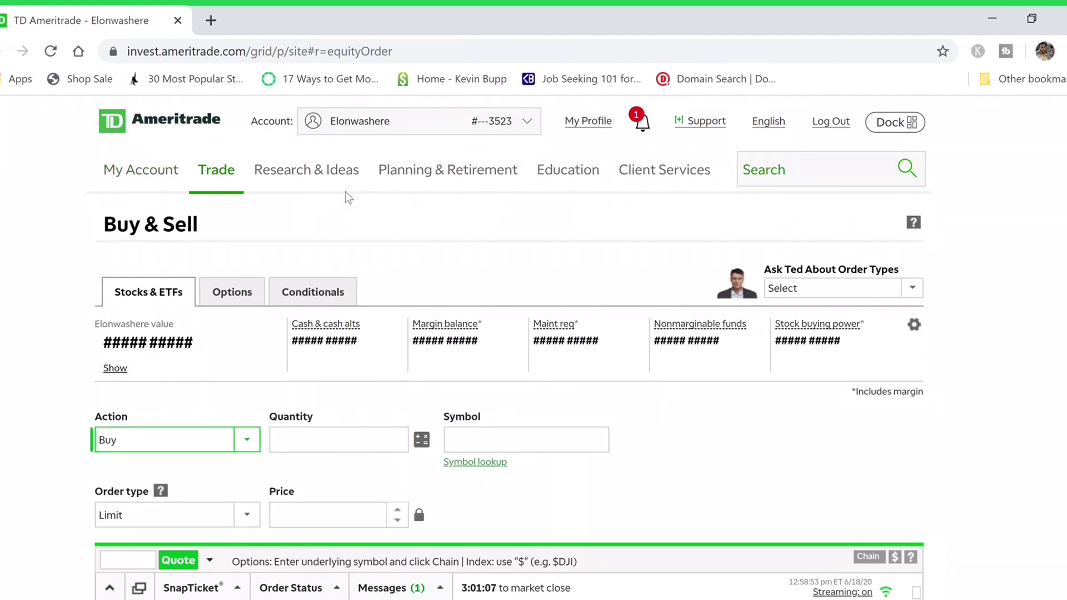
- Enter a buy order for 1 share of WORK and load the stock's quote
{"action": "scroll", "coordinate": [983, 292], "scroll_direction": "down", "scroll_amount": 2}
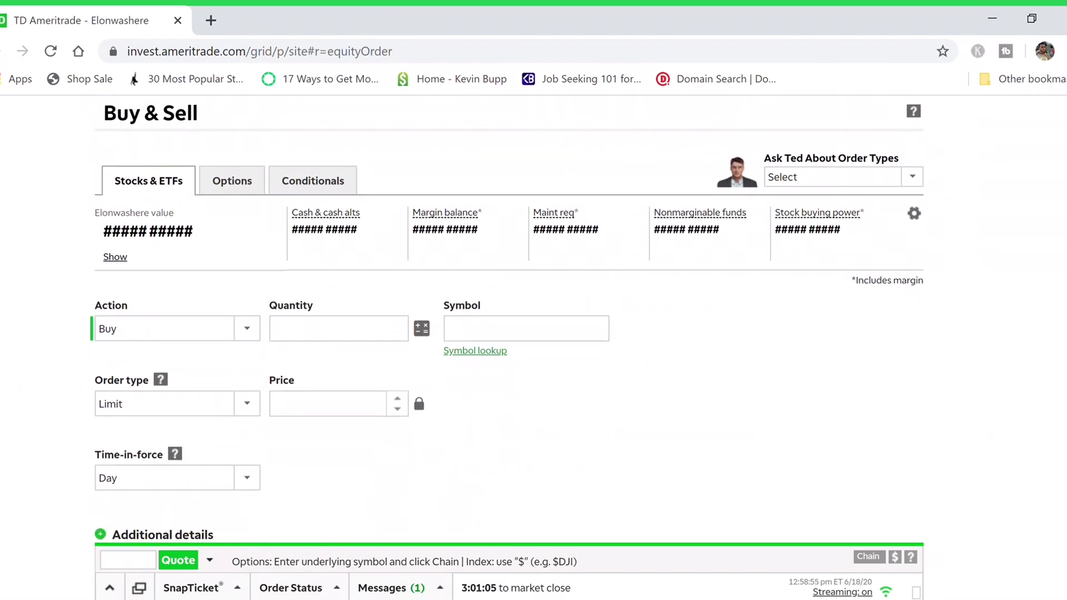
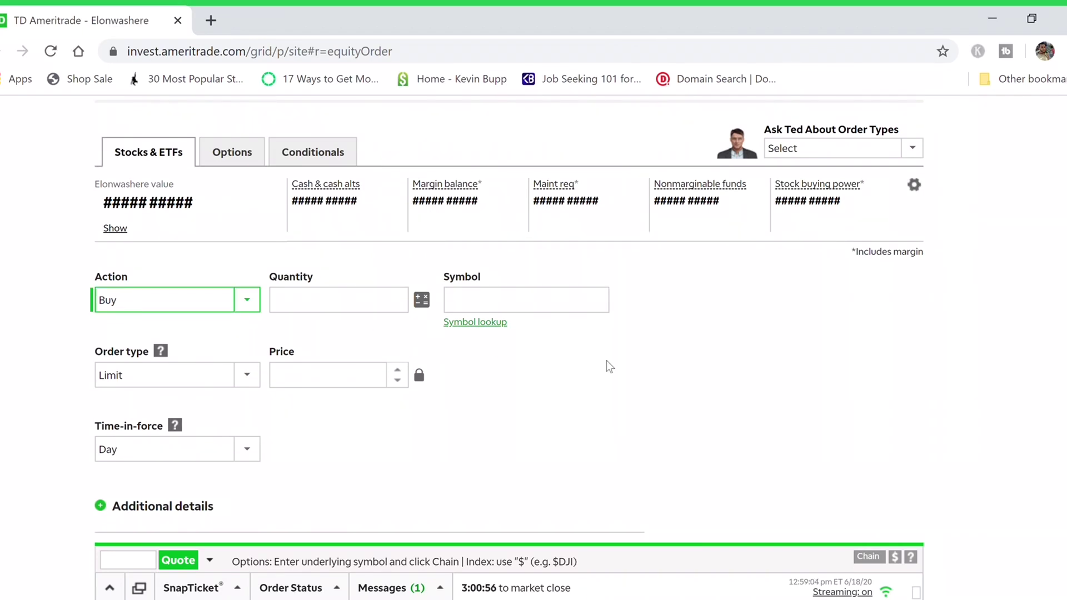
{"action": "left_click", "coordinate": [341, 308]}
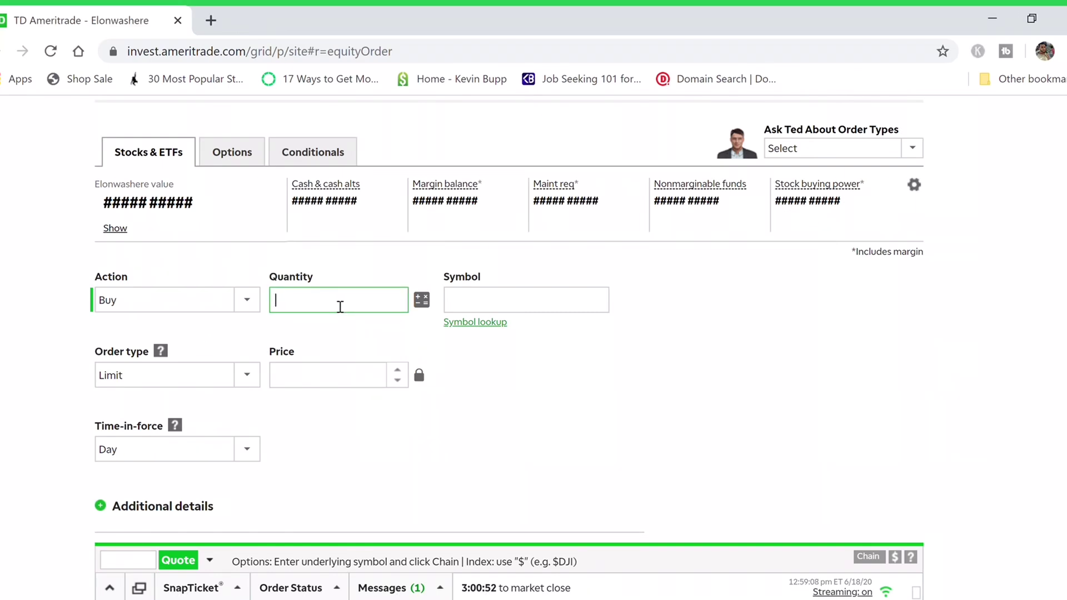
{"action": "type", "text": "1"}
{"action": "left_click", "coordinate": [540, 304]}
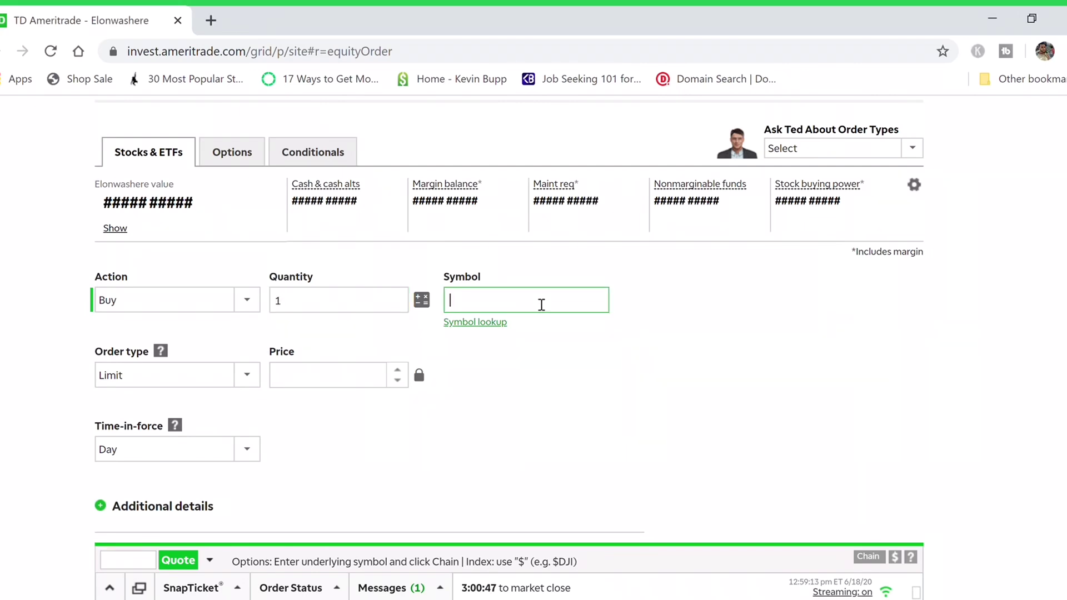
{"action": "type", "text": "WORK"}
{"action": "left_click", "coordinate": [561, 352]}
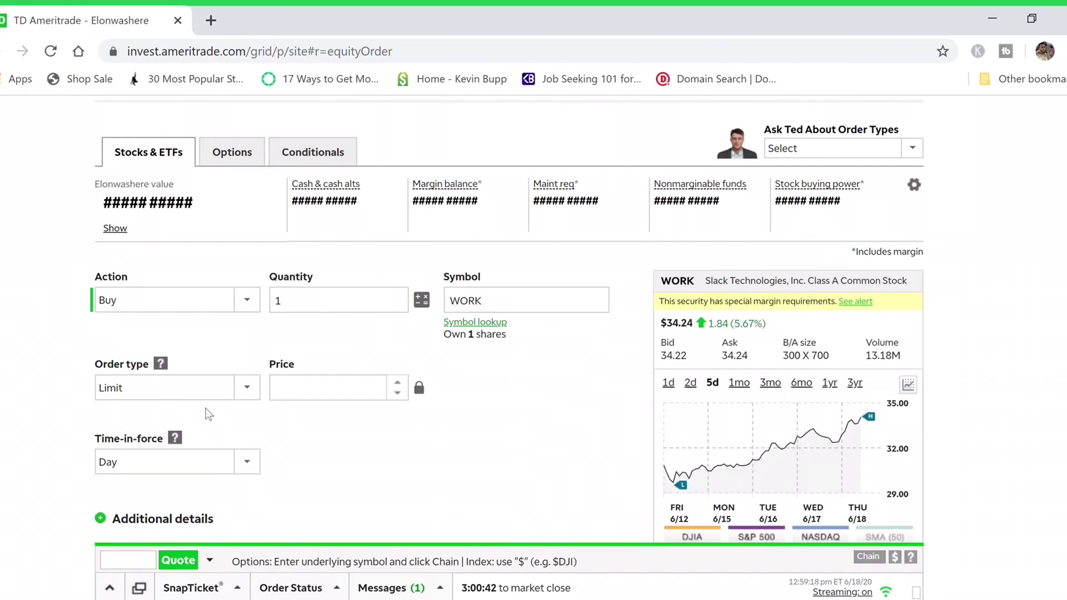
- Set the WORK buy order's type to Market and keep its time-in-force at Day
{"action": "scroll", "coordinate": [344, 311], "scroll_direction": "down", "scroll_amount": 2}
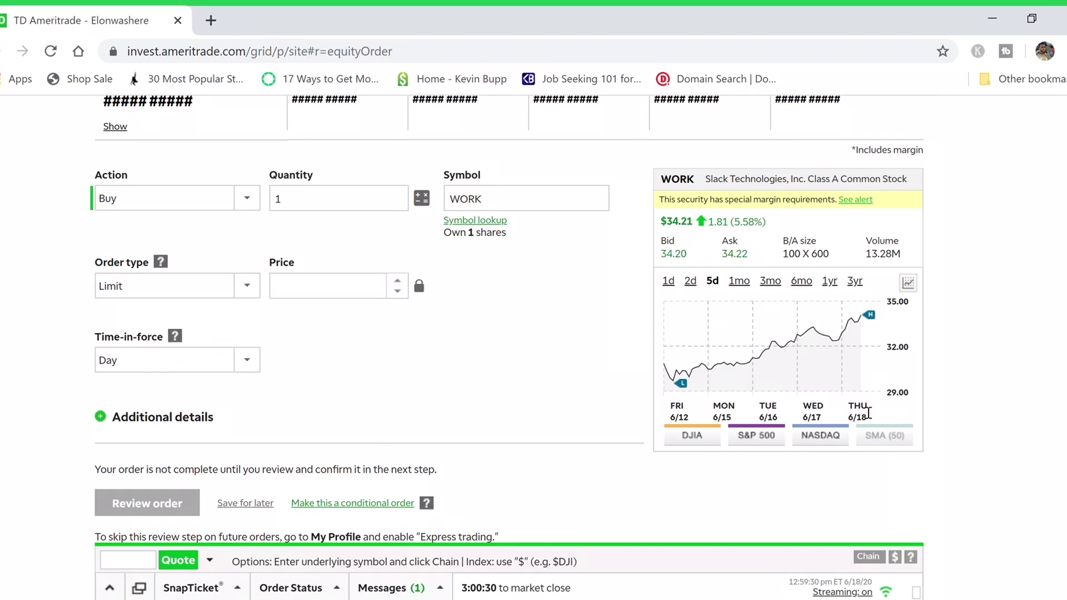
{"action": "left_click", "coordinate": [235, 289]}
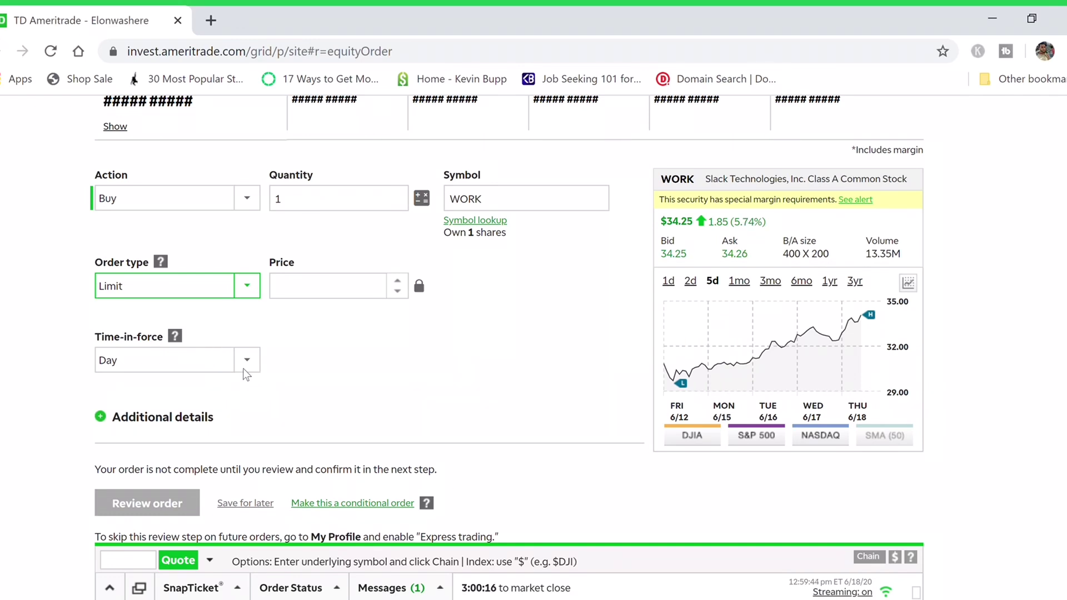
{"action": "key", "text": "Up"}
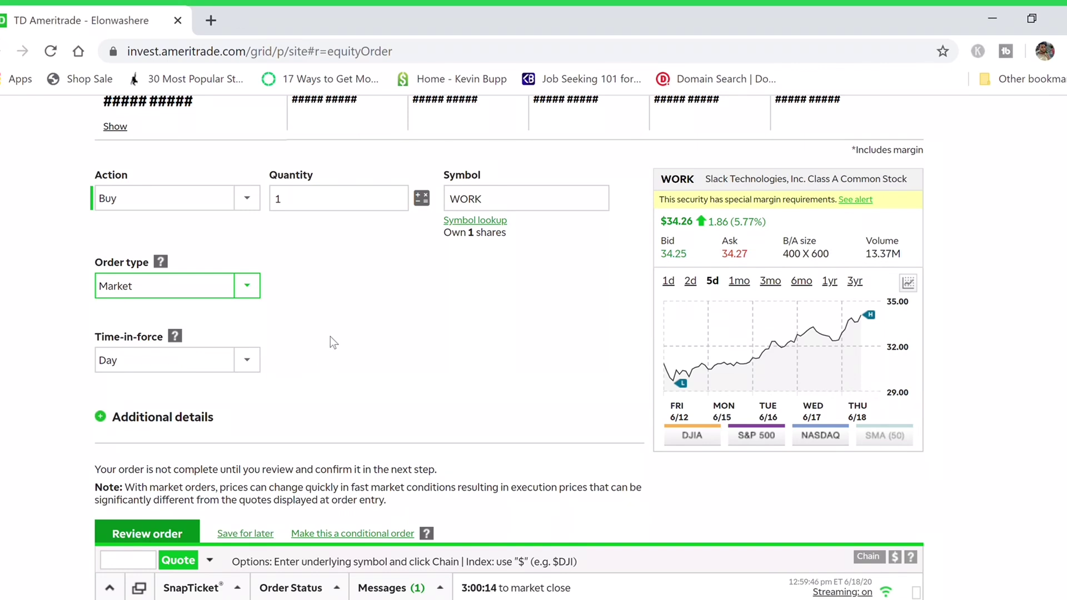
{"action": "left_click", "coordinate": [366, 329]}
{"action": "left_click", "coordinate": [232, 364]}
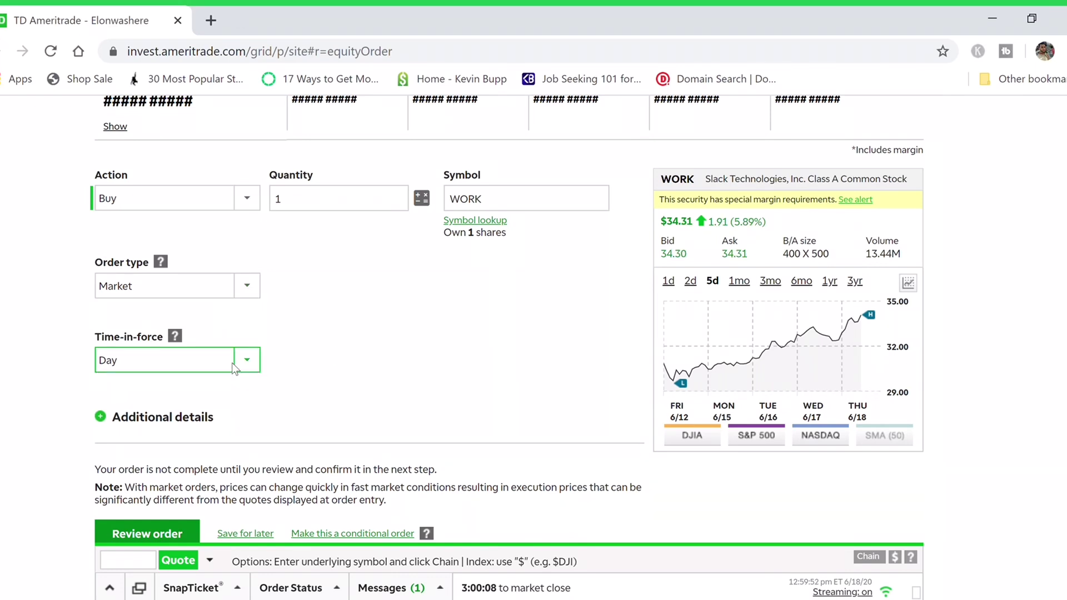
{"action": "left_click", "coordinate": [463, 375]}
- Submit the buy order for review and check its details, commission and estimated total without placing it
{"action": "scroll", "coordinate": [277, 389], "scroll_direction": "down", "scroll_amount": 2}
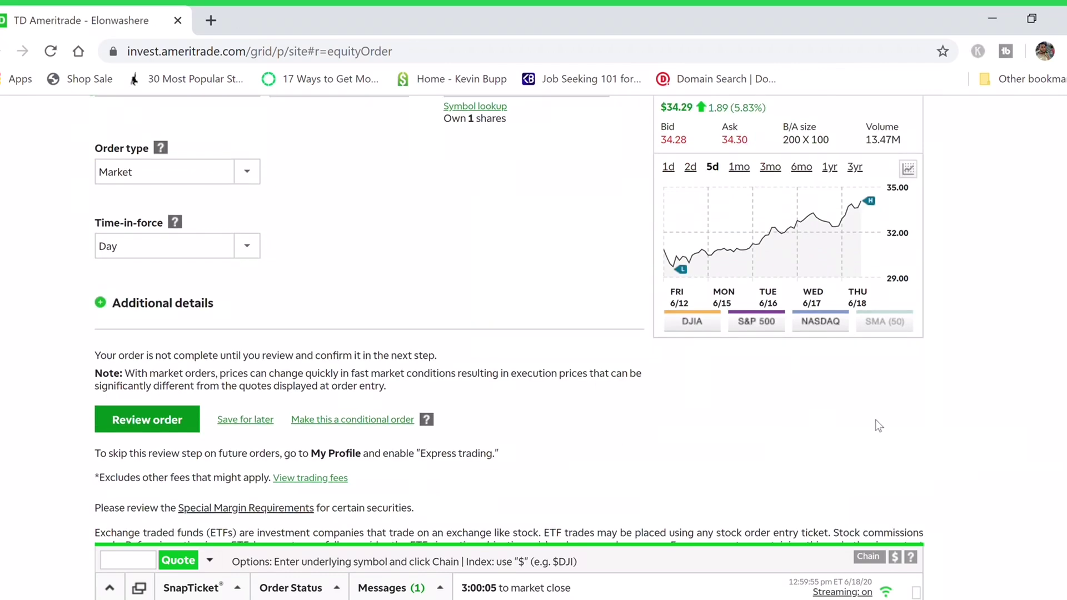
{"action": "left_click", "coordinate": [101, 429]}
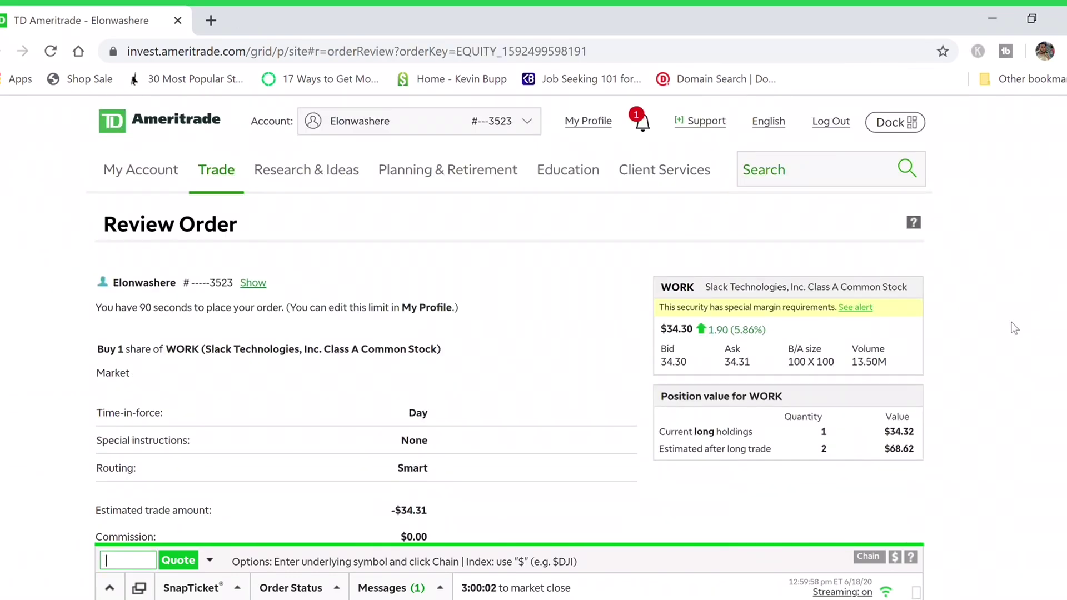
{"action": "scroll", "coordinate": [1007, 340], "scroll_direction": "down", "scroll_amount": 1}
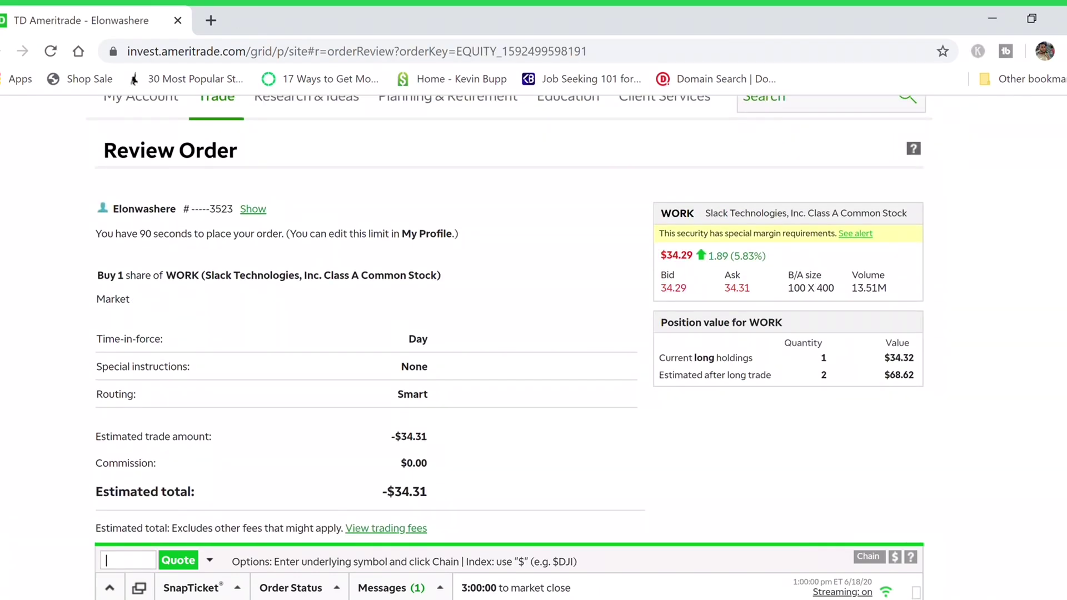
{"action": "scroll", "coordinate": [510, 321], "scroll_direction": "down", "scroll_amount": 1}
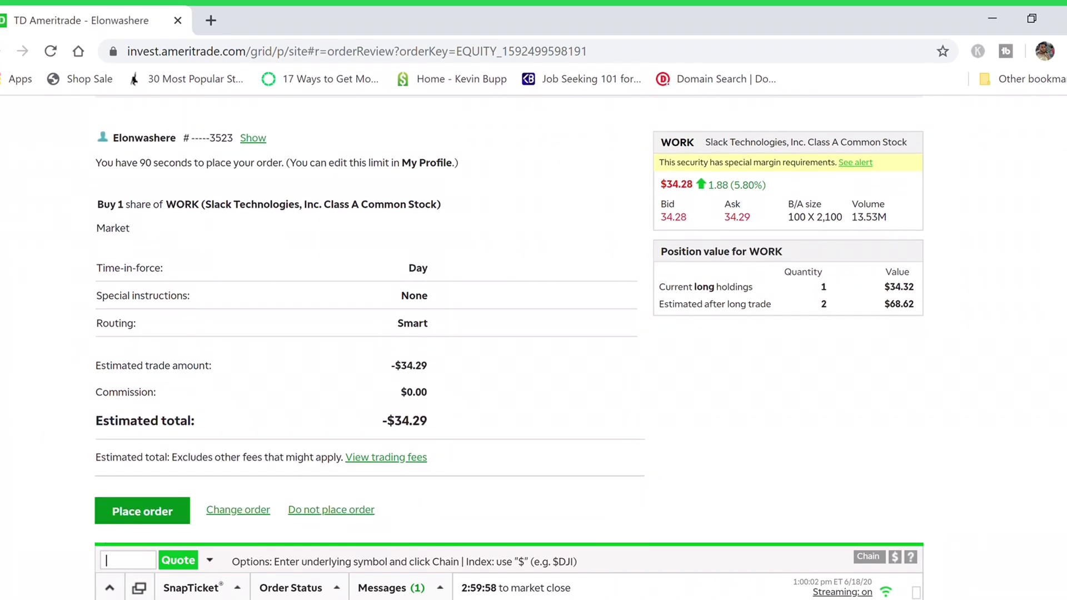
{"action": "scroll", "coordinate": [509, 323], "scroll_direction": "up", "scroll_amount": 1}
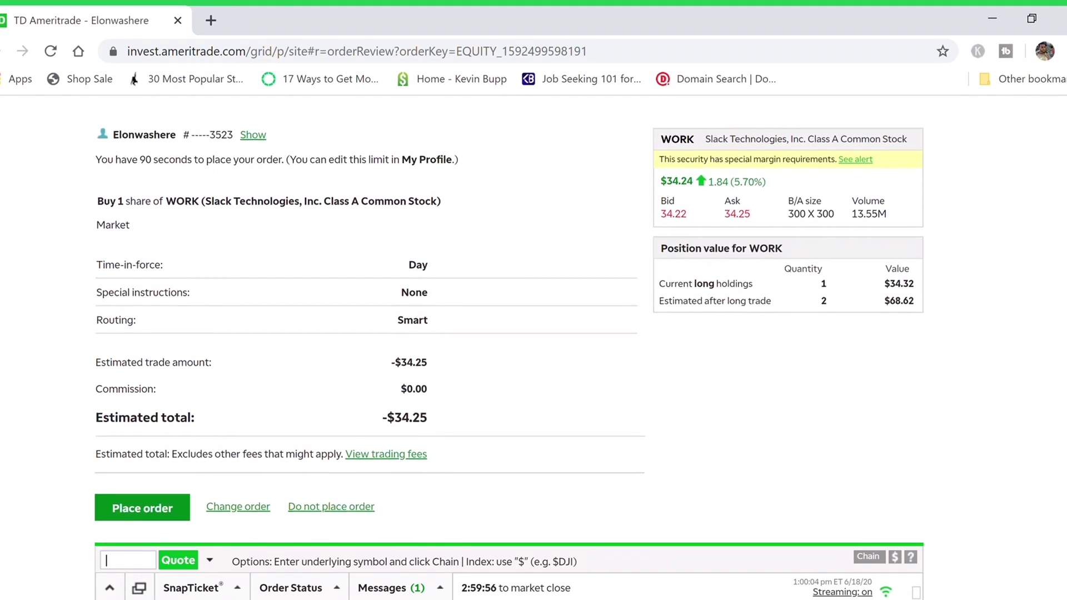
{"action": "scroll", "coordinate": [509, 320], "scroll_direction": "up", "scroll_amount": 1}
{"action": "scroll", "coordinate": [509, 319], "scroll_direction": "up", "scroll_amount": 1}
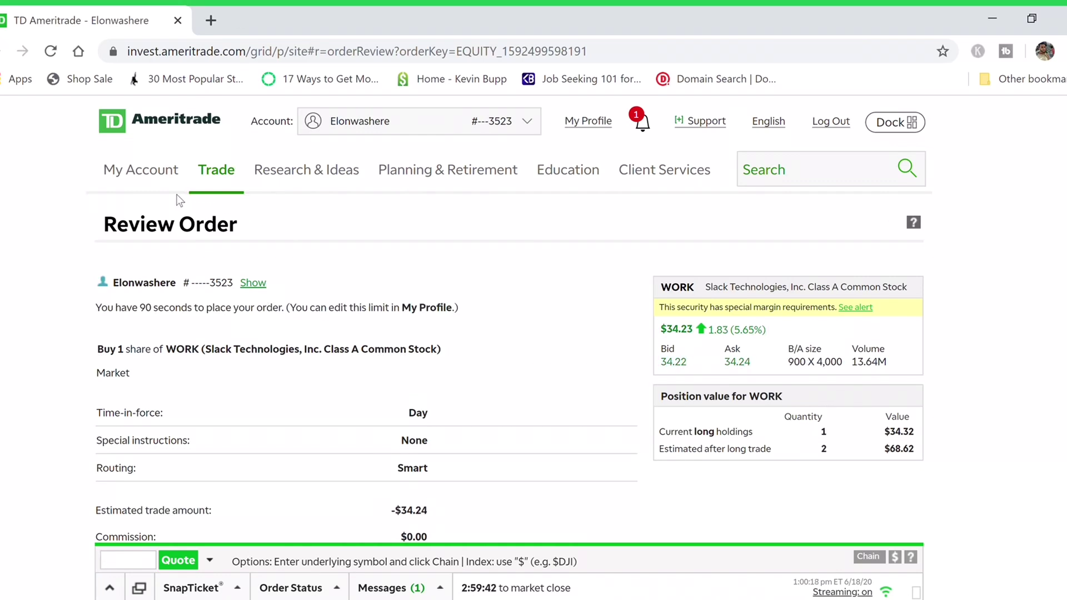
- Open the account's Positions page and look over the stock and cash holdings
{"action": "mouse_move", "coordinate": [167, 182]}
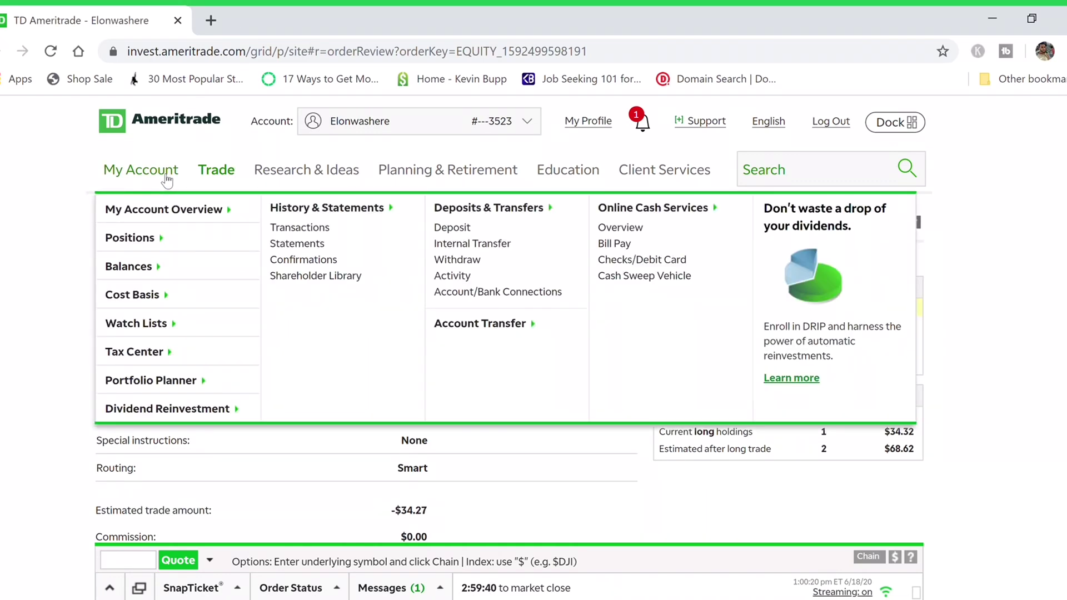
{"action": "left_click", "coordinate": [136, 237]}
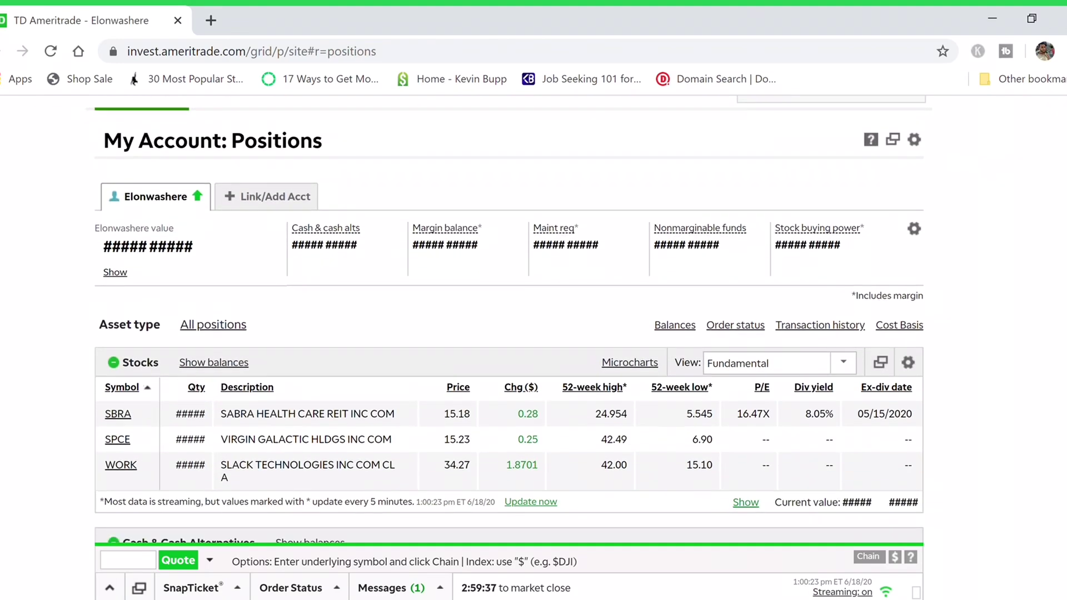
{"action": "scroll", "coordinate": [993, 298], "scroll_direction": "down", "scroll_amount": 3}
{"action": "scroll", "coordinate": [993, 298], "scroll_direction": "down", "scroll_amount": 1}
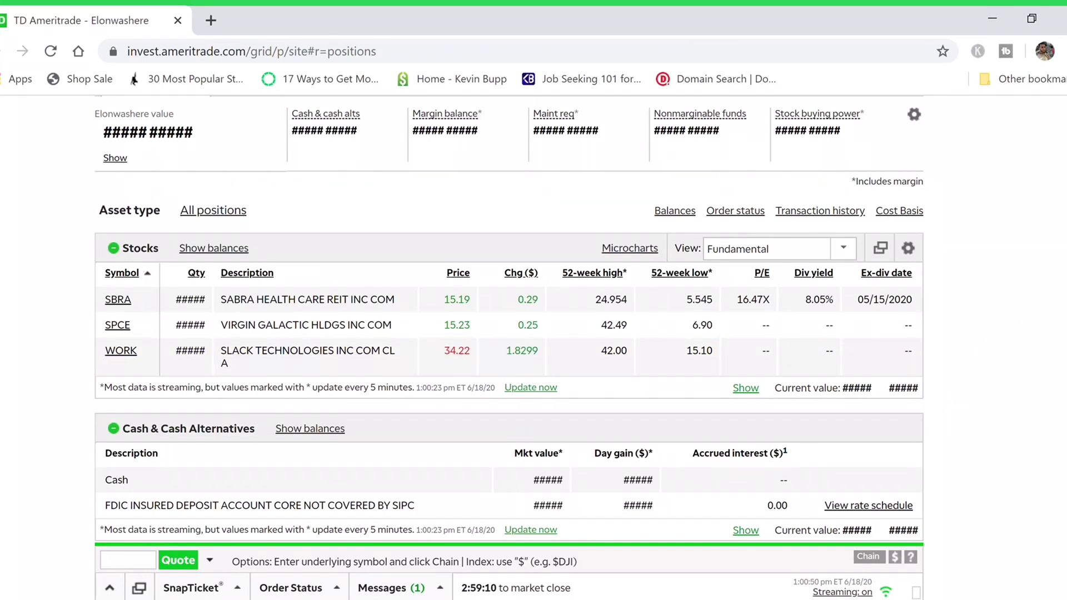
{"action": "scroll", "coordinate": [509, 319], "scroll_direction": "down", "scroll_amount": 1}
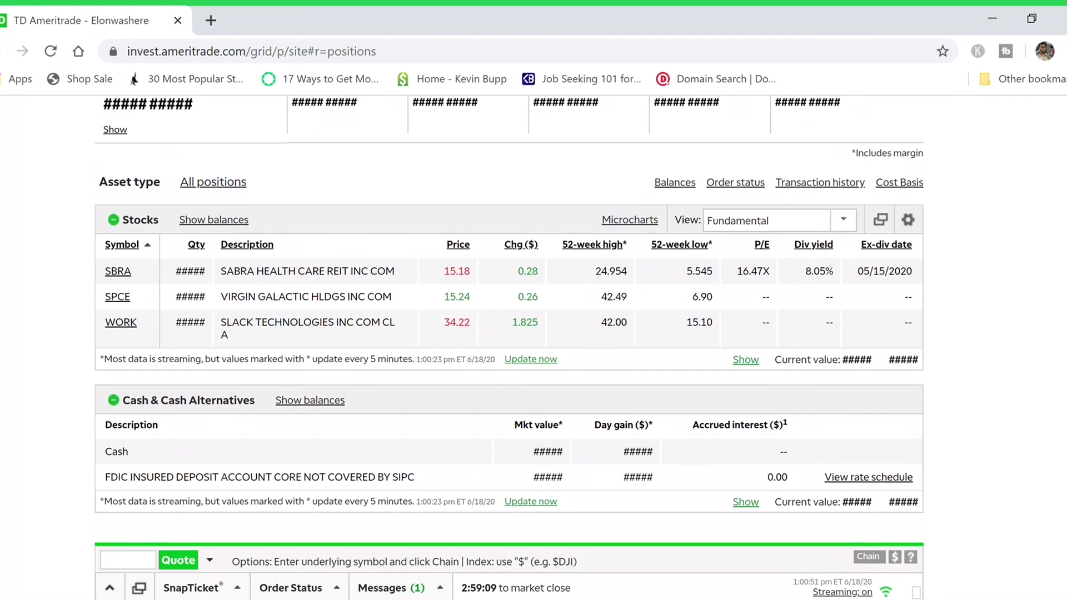
{"action": "scroll", "coordinate": [509, 319], "scroll_direction": "up", "scroll_amount": 3}
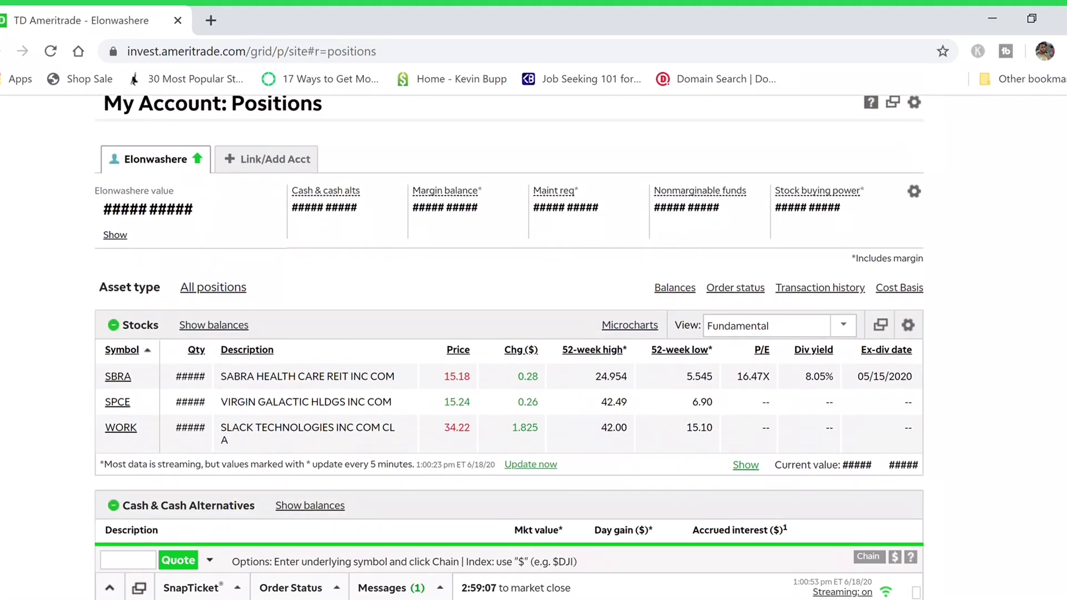
{"action": "scroll", "coordinate": [849, 368], "scroll_direction": "down", "scroll_amount": 2}
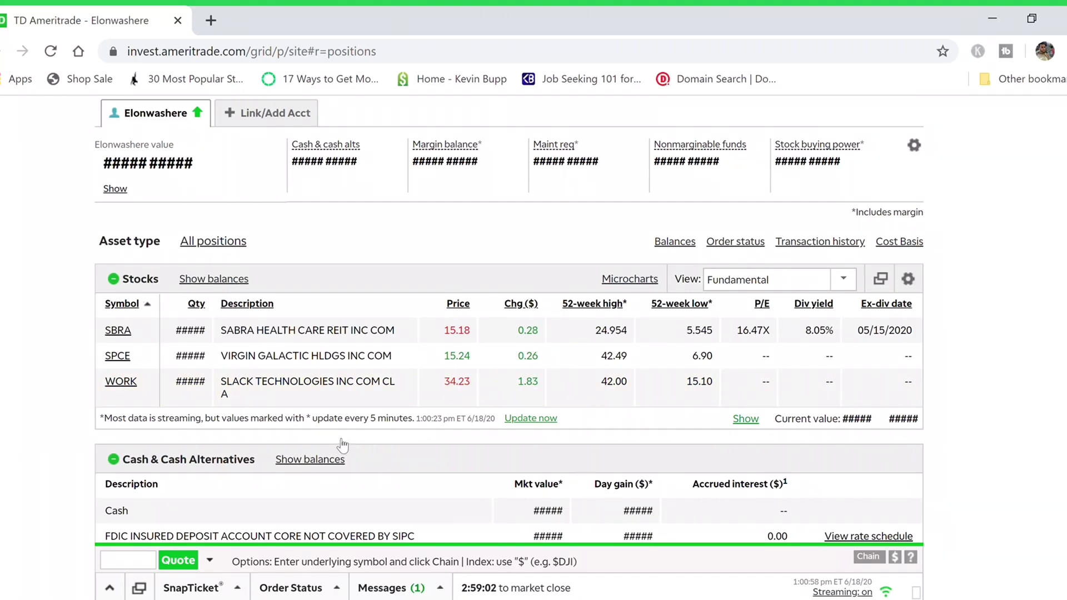
- Open the stock profile of the WORK holding and examine its summary figures and five-day price chart
{"action": "left_click", "coordinate": [126, 384]}
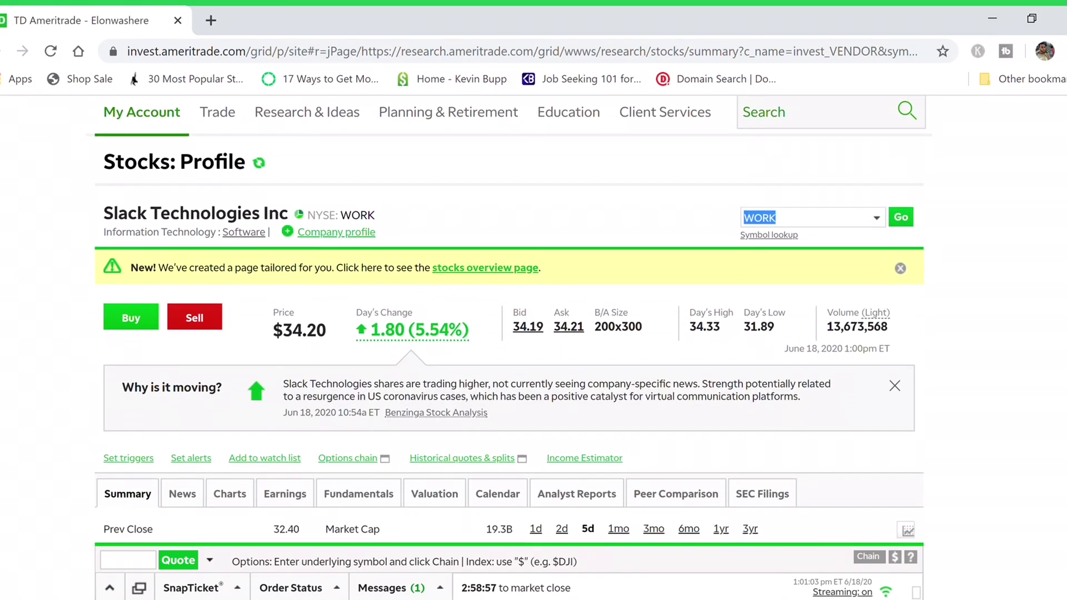
{"action": "scroll", "coordinate": [509, 334], "scroll_direction": "down", "scroll_amount": 5}
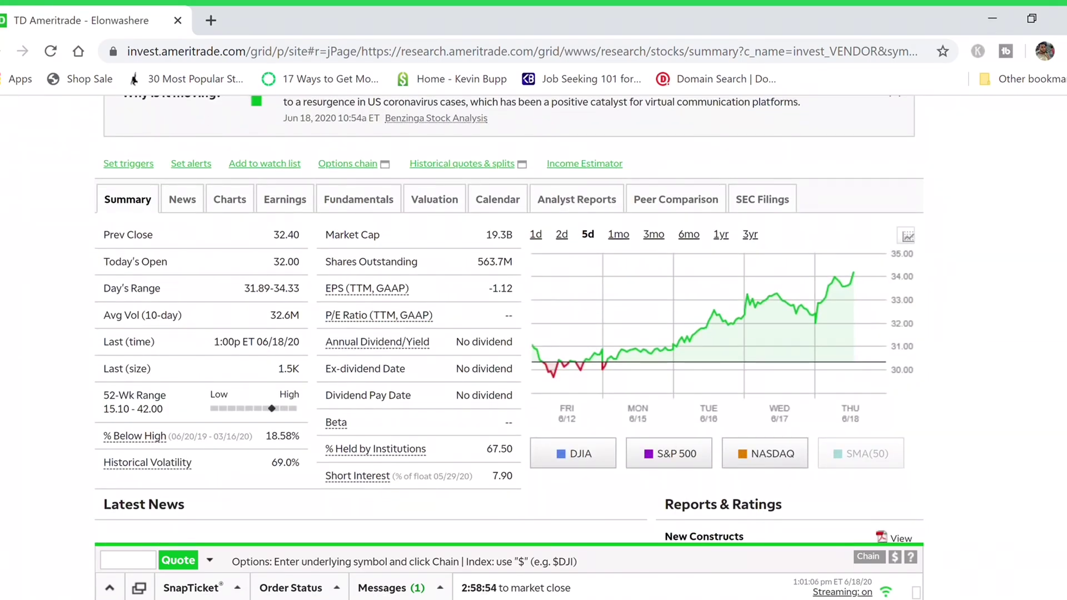
{"action": "scroll", "coordinate": [509, 319], "scroll_direction": "up", "scroll_amount": 2}
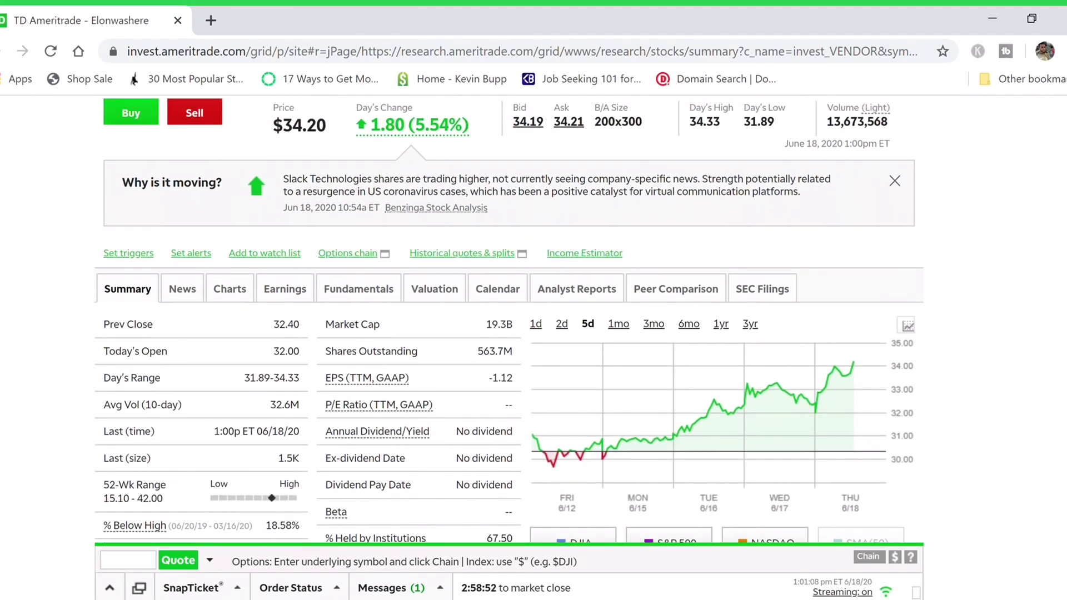
{"action": "scroll", "coordinate": [509, 319], "scroll_direction": "up", "scroll_amount": 1}
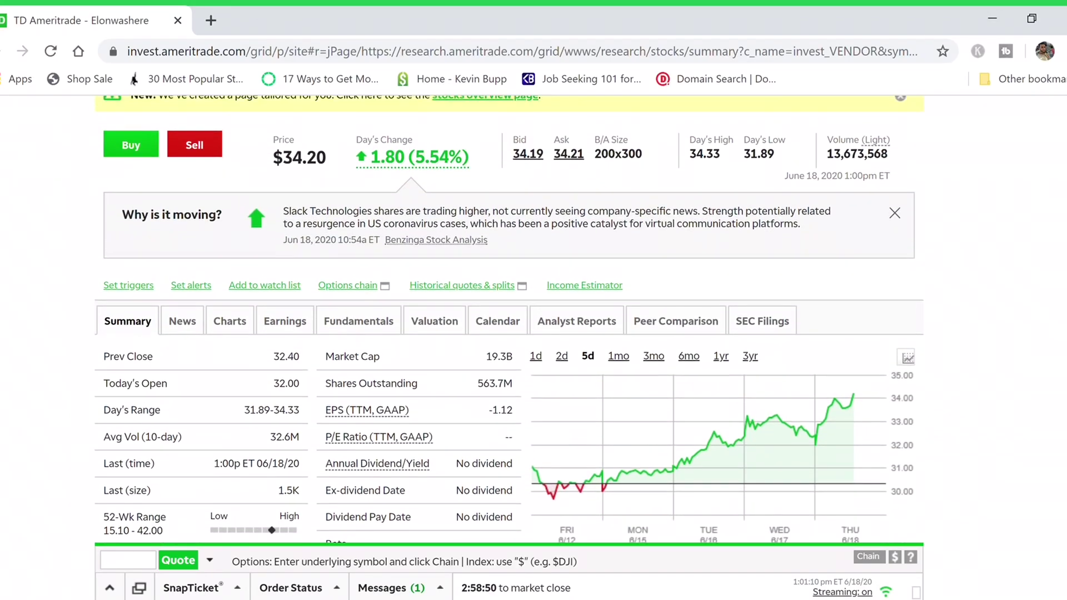
{"action": "scroll", "coordinate": [607, 303], "scroll_direction": "down", "scroll_amount": 2}
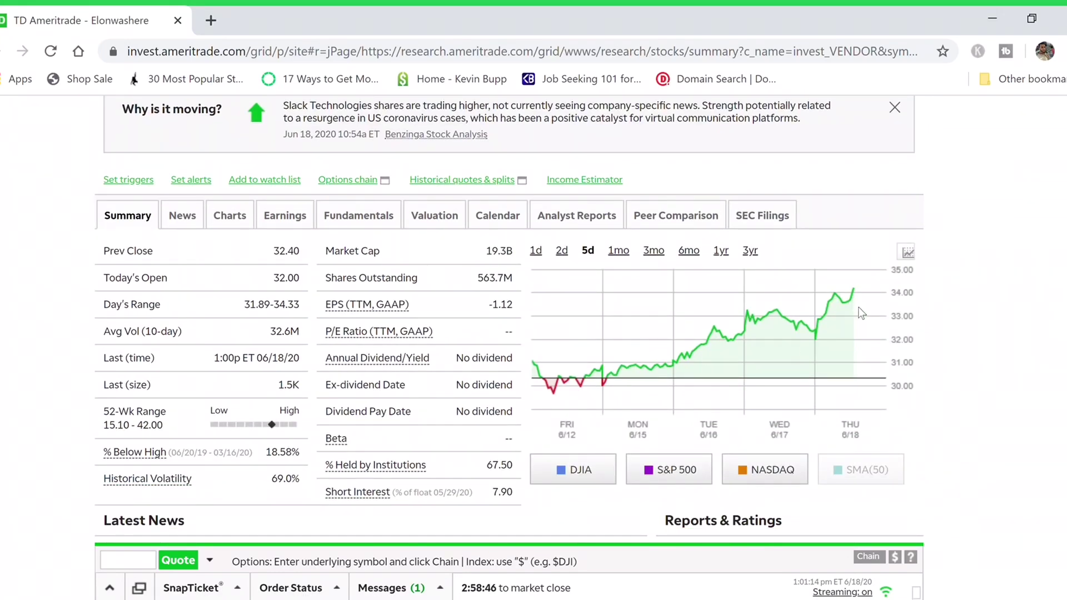
- Start a sell order for WORK from its stock profile, then collapse and reopen the SnapTicket order form
{"action": "scroll", "coordinate": [999, 245], "scroll_direction": "up", "scroll_amount": 2}
{"action": "scroll", "coordinate": [400, 288], "scroll_direction": "up", "scroll_amount": 4}
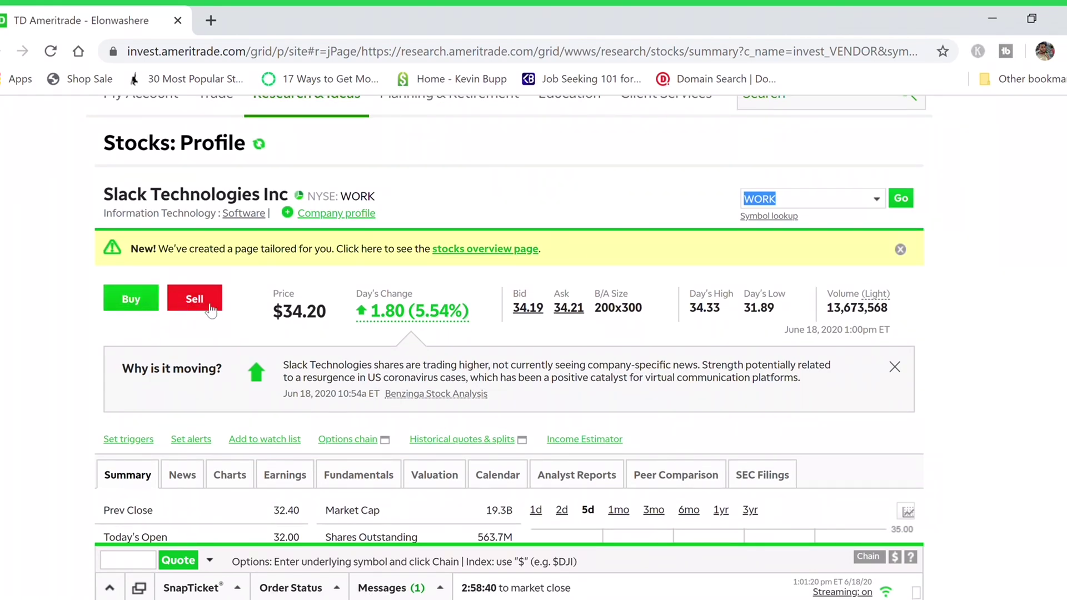
{"action": "left_click", "coordinate": [210, 309]}
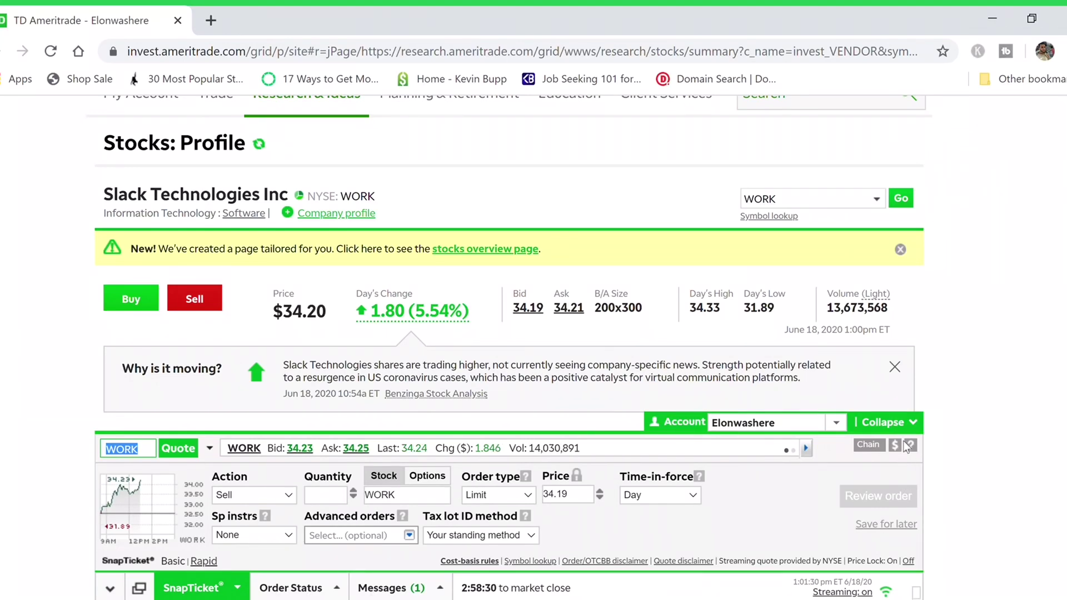
{"action": "left_click", "coordinate": [110, 588]}
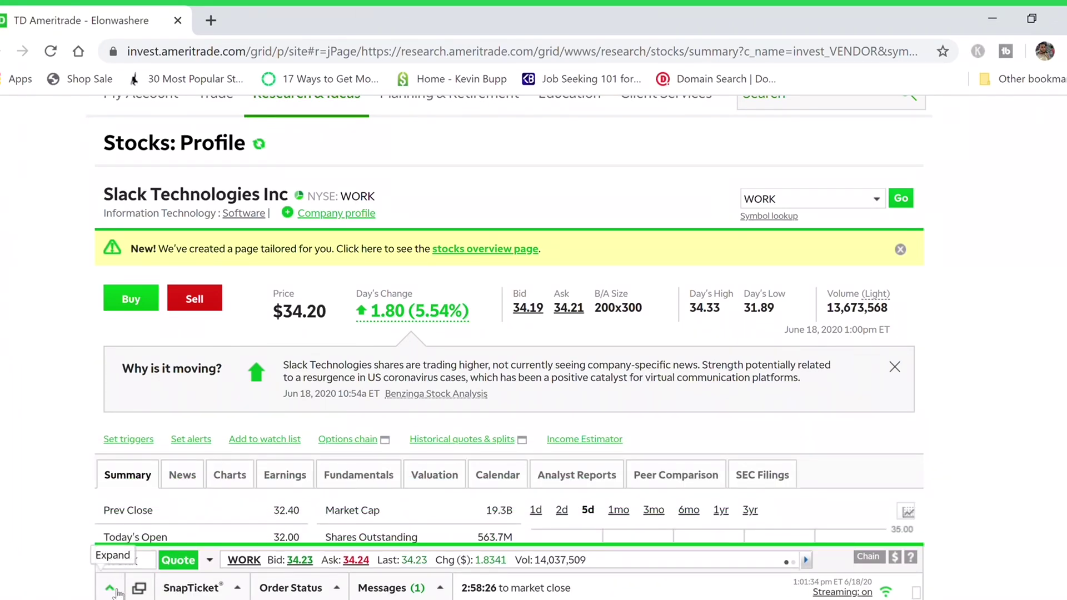
{"action": "left_click", "coordinate": [111, 588]}
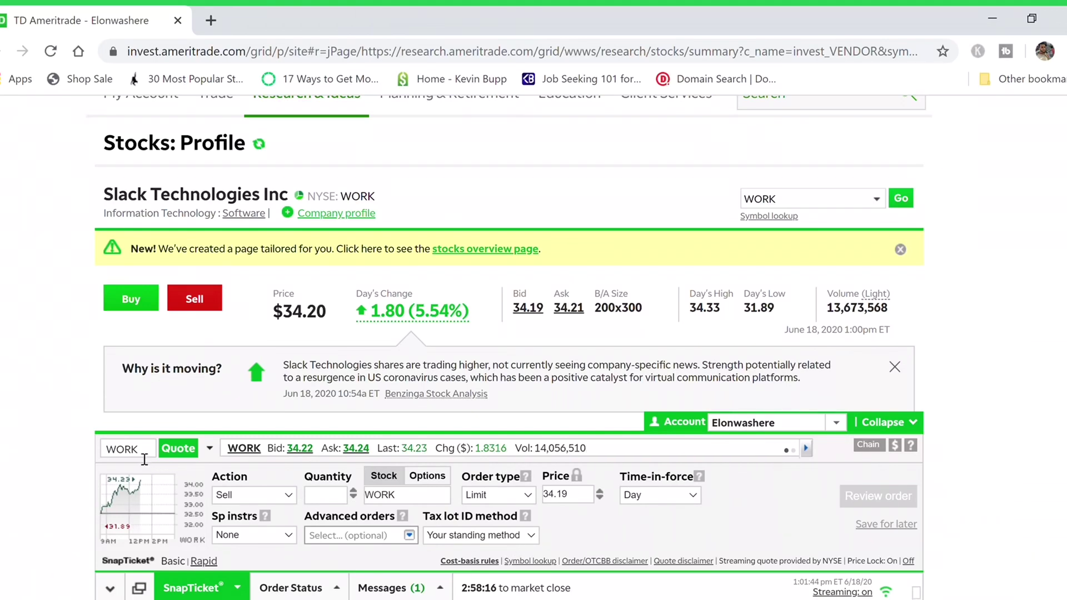
- Set the WORK sell order's type to Market and its quantity to 1
{"action": "left_click", "coordinate": [340, 500]}
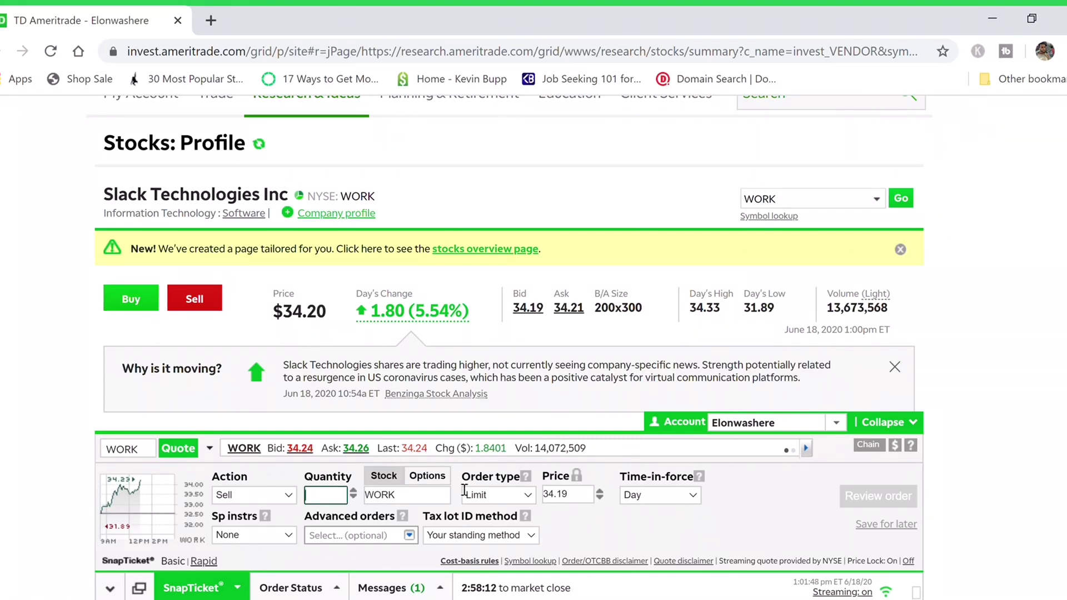
{"action": "left_click", "coordinate": [523, 499]}
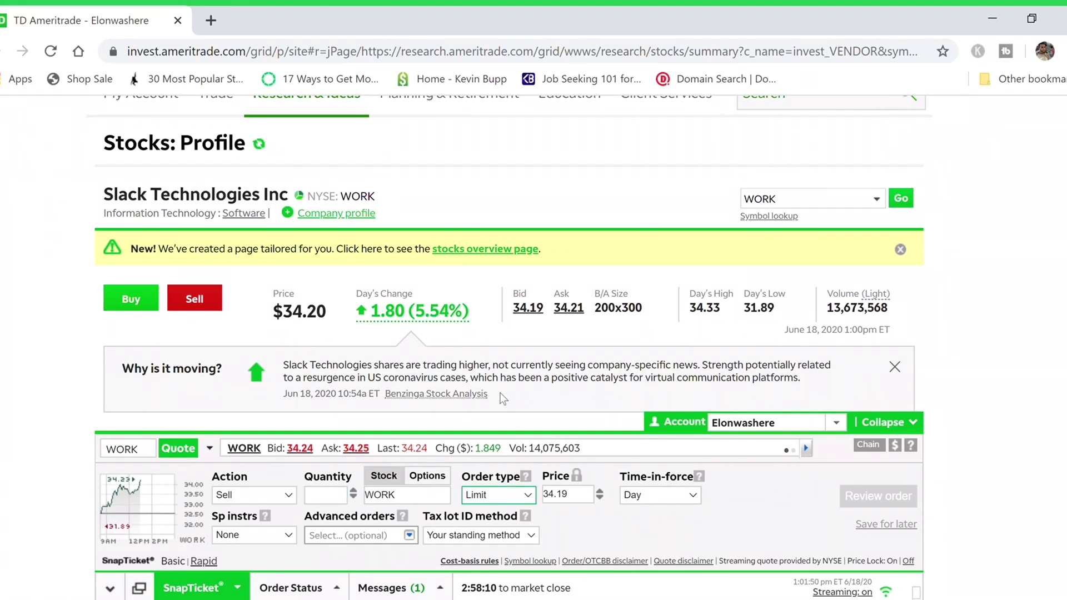
{"action": "left_click", "coordinate": [502, 373]}
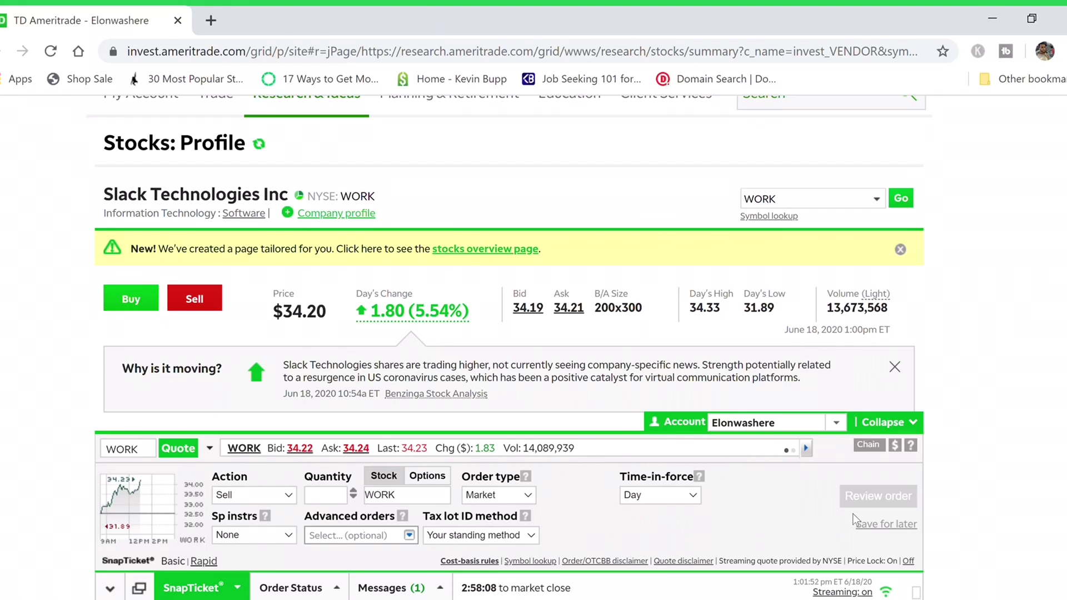
{"action": "left_click", "coordinate": [340, 499]}
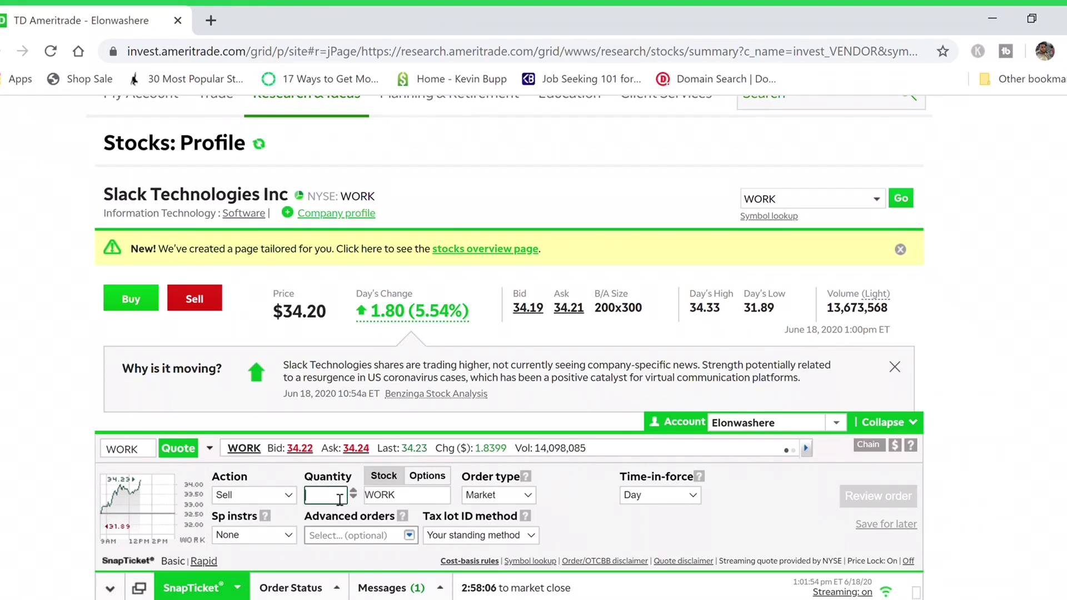
{"action": "type", "text": "1"}
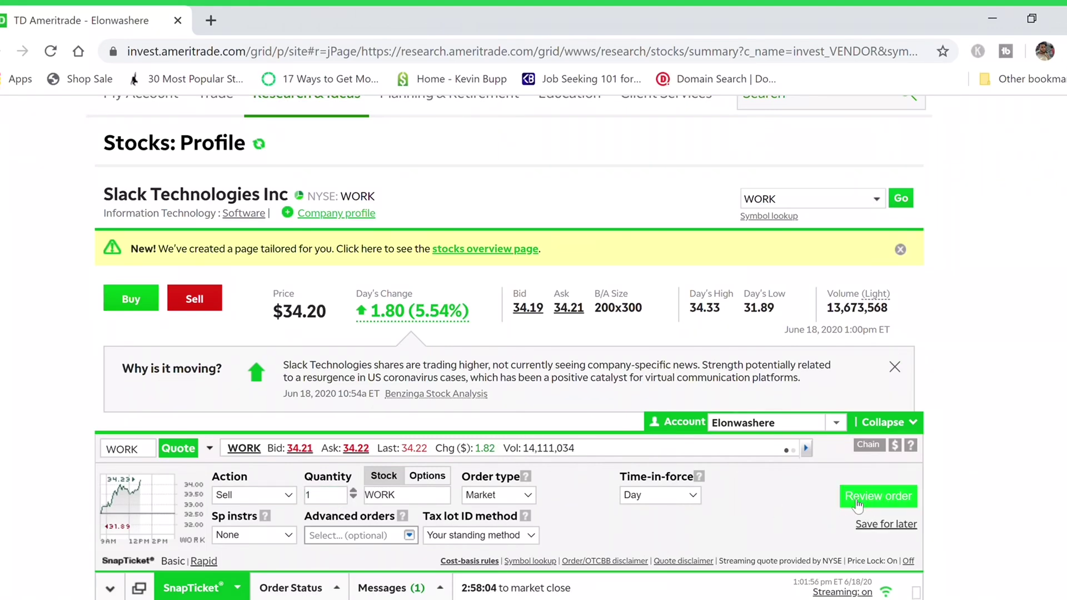
- Bring up the order review for selling 1 share of WORK at market, then collapse the SnapTicket without placing the order
{"action": "left_click", "coordinate": [858, 504]}
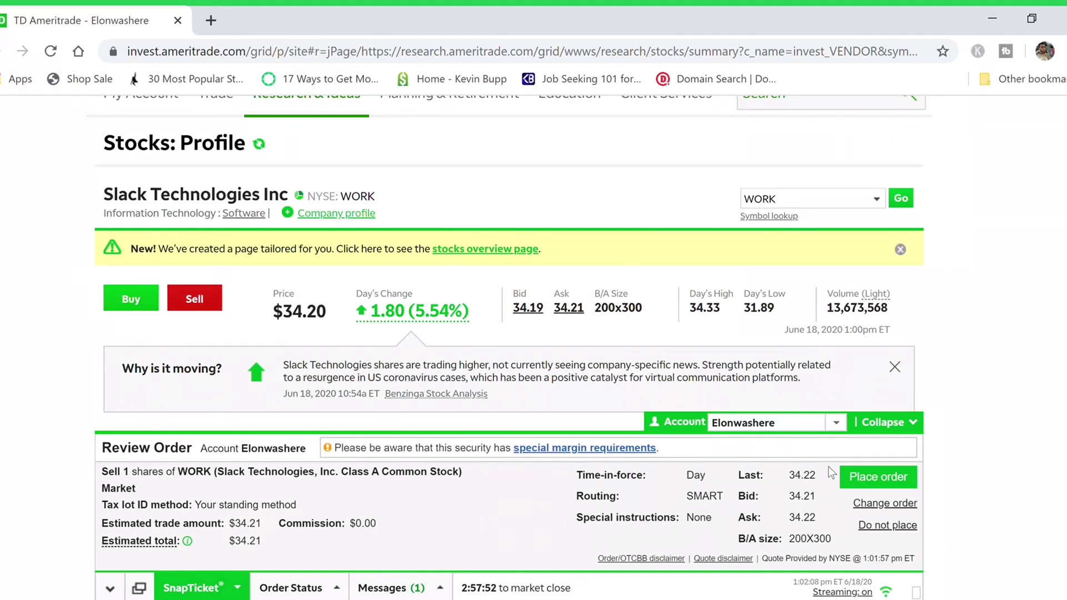
{"action": "left_click", "coordinate": [920, 425]}
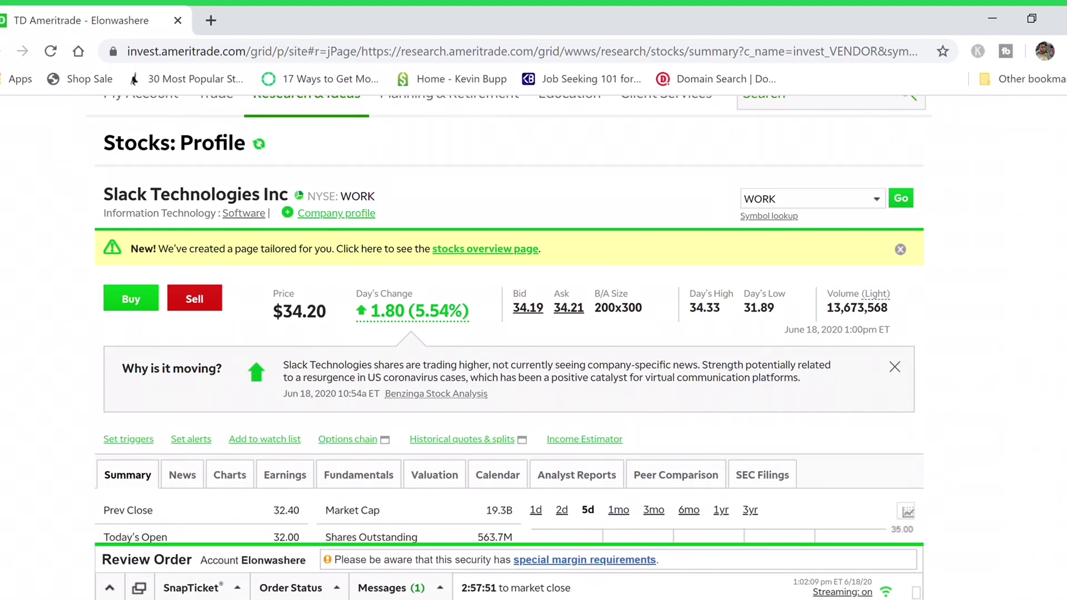
- Look up the stock symbol tsla and examine its profile's summary figures and five-day price chart
{"action": "scroll", "coordinate": [509, 319], "scroll_direction": "up", "scroll_amount": 2}
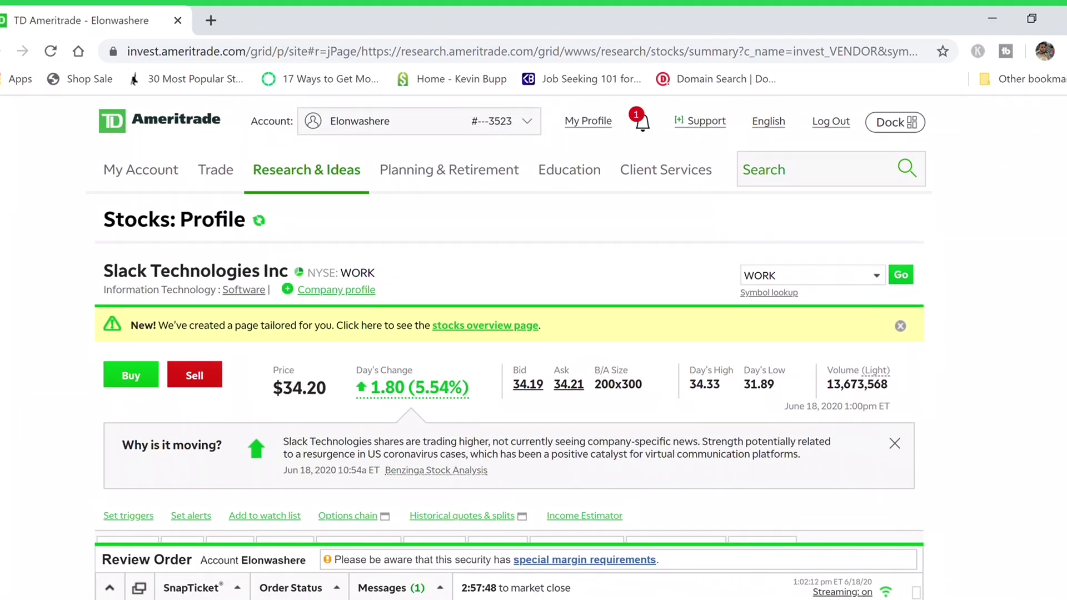
{"action": "left_click", "coordinate": [804, 176]}
{"action": "type", "text": "tsla"}
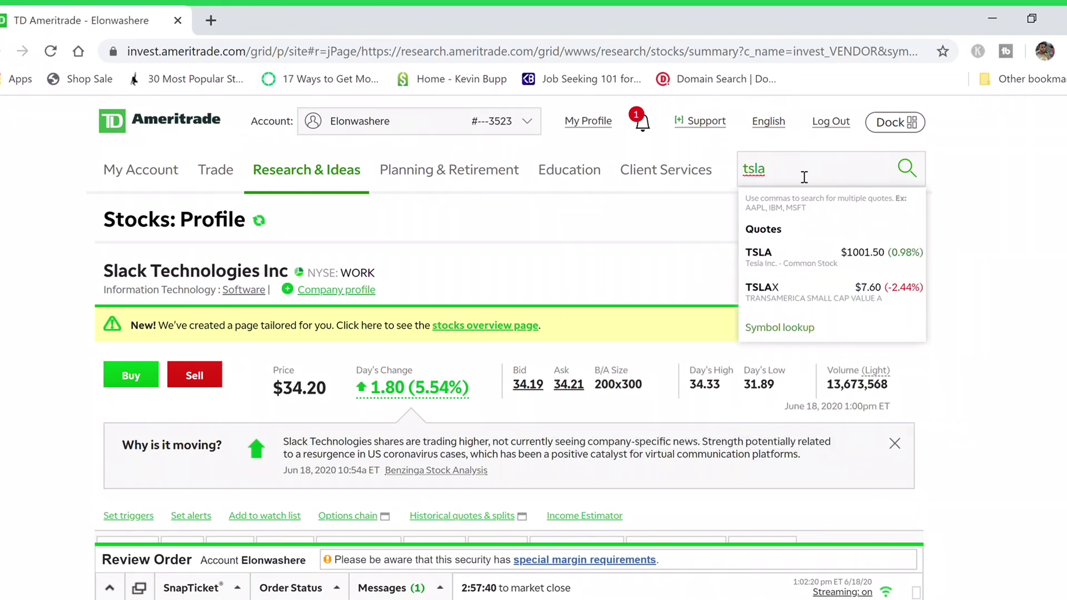
{"action": "key", "text": "Return"}
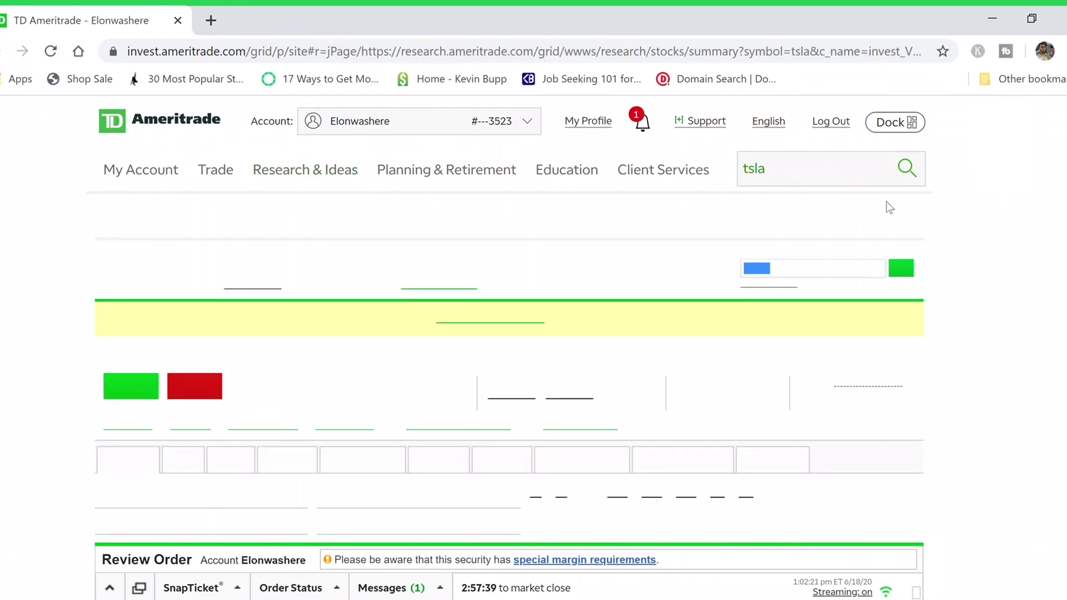
{"action": "scroll", "coordinate": [889, 208], "scroll_direction": "down", "scroll_amount": 2}
{"action": "scroll", "coordinate": [509, 321], "scroll_direction": "down", "scroll_amount": 3}
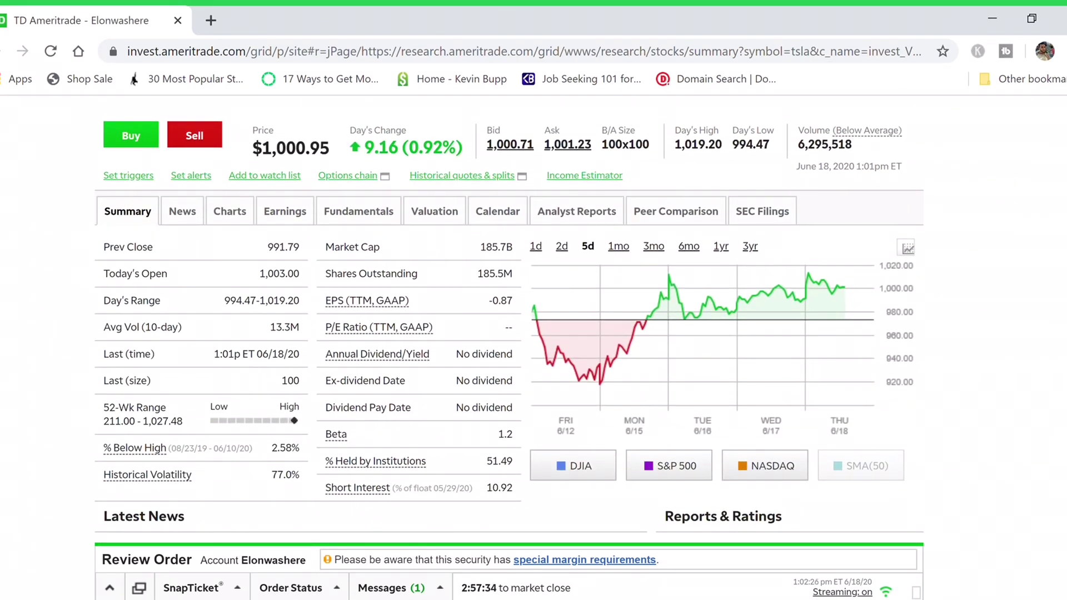
{"action": "scroll", "coordinate": [509, 333], "scroll_direction": "up", "scroll_amount": 5}
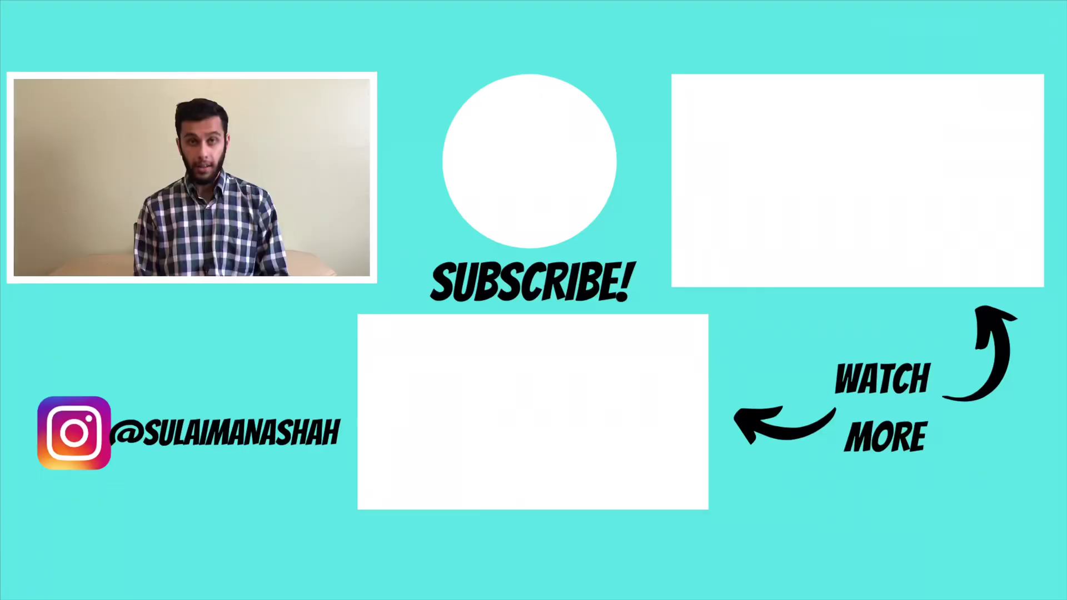